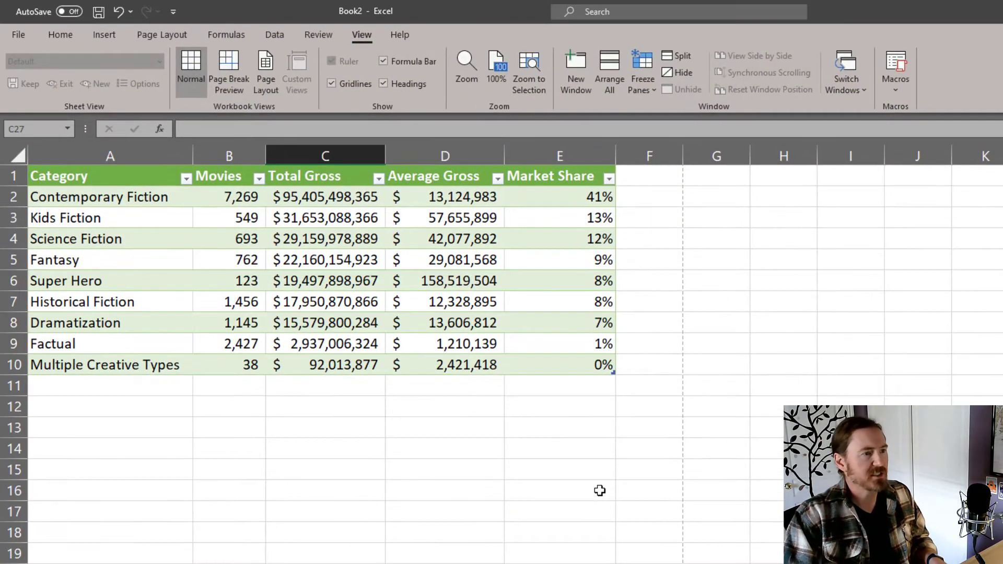
- Switch from the MO-200 skills PDF to the Excel workbook with the movie category table
{"action": "left_click", "coordinate": [599, 490]}
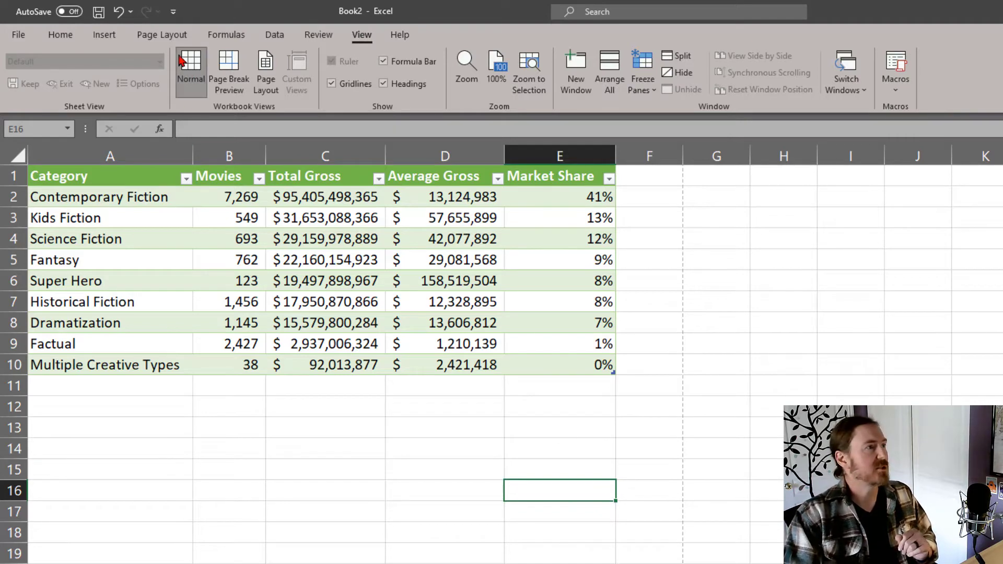
- Show the Normal, Wide and Narrow margin presets from the Page Layout Margins list
{"action": "left_click", "coordinate": [158, 35]}
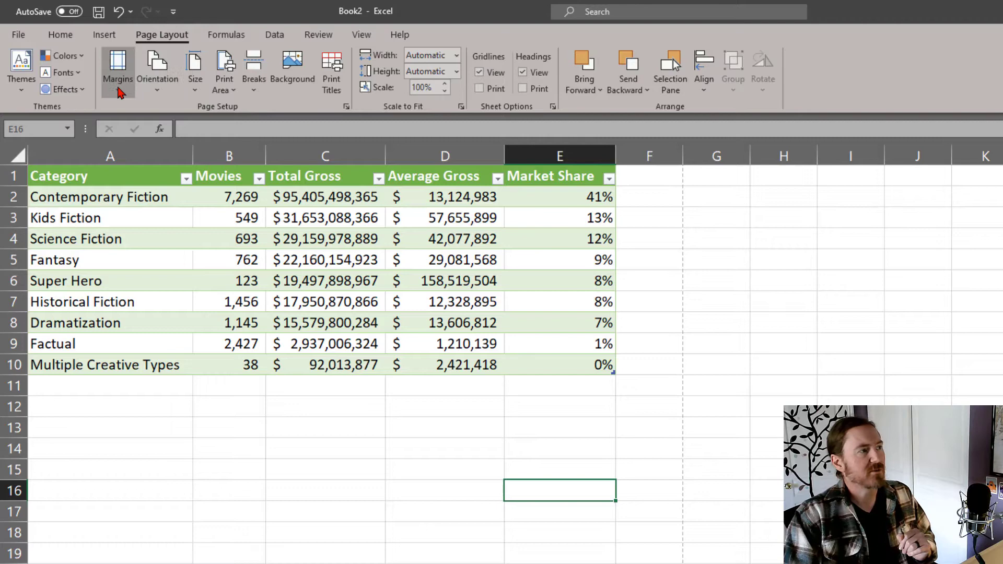
{"action": "right_click", "coordinate": [183, 95]}
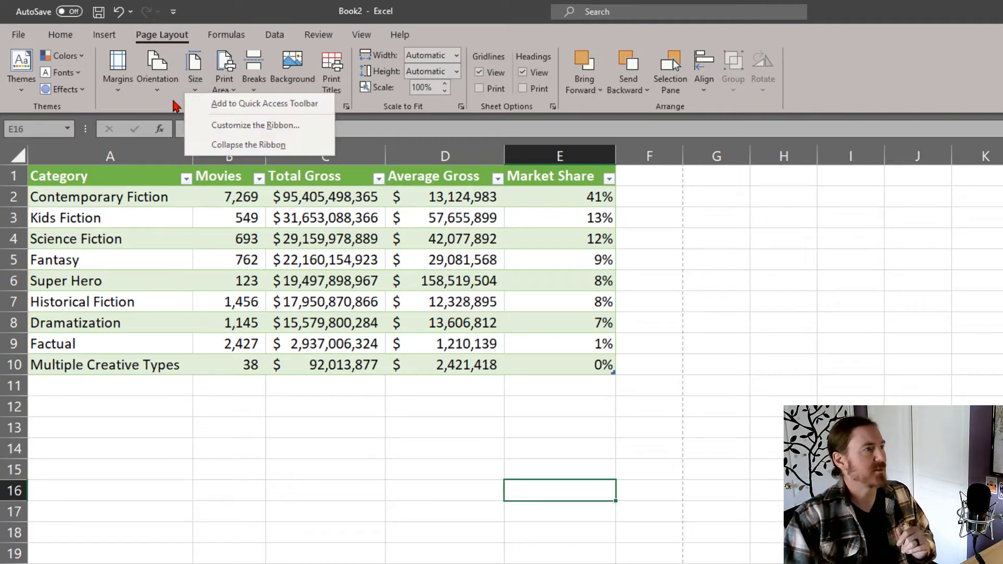
{"action": "left_click", "coordinate": [114, 94]}
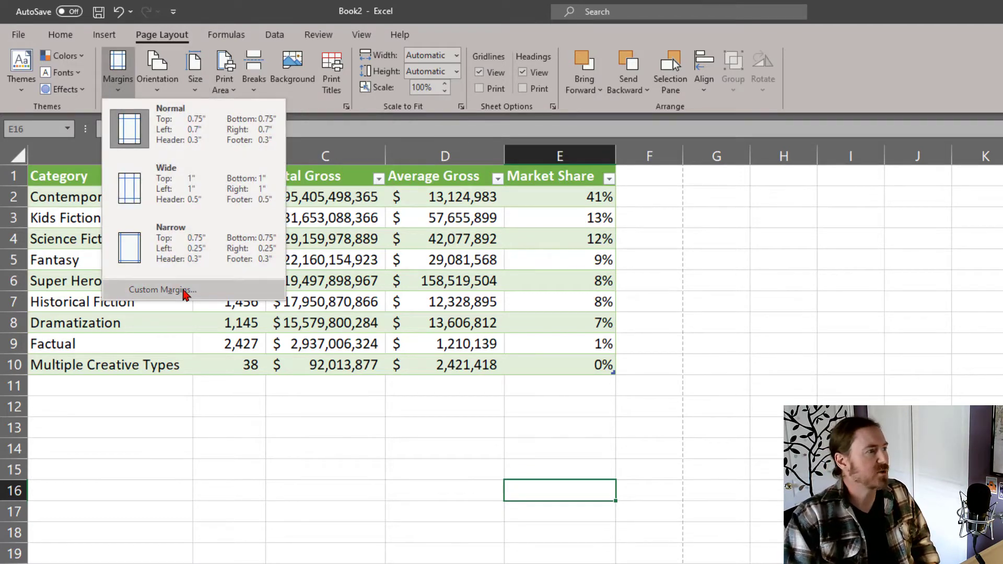
- Open Custom Margins and nudge the left and right margins to 0.95
{"action": "left_click", "coordinate": [193, 288]}
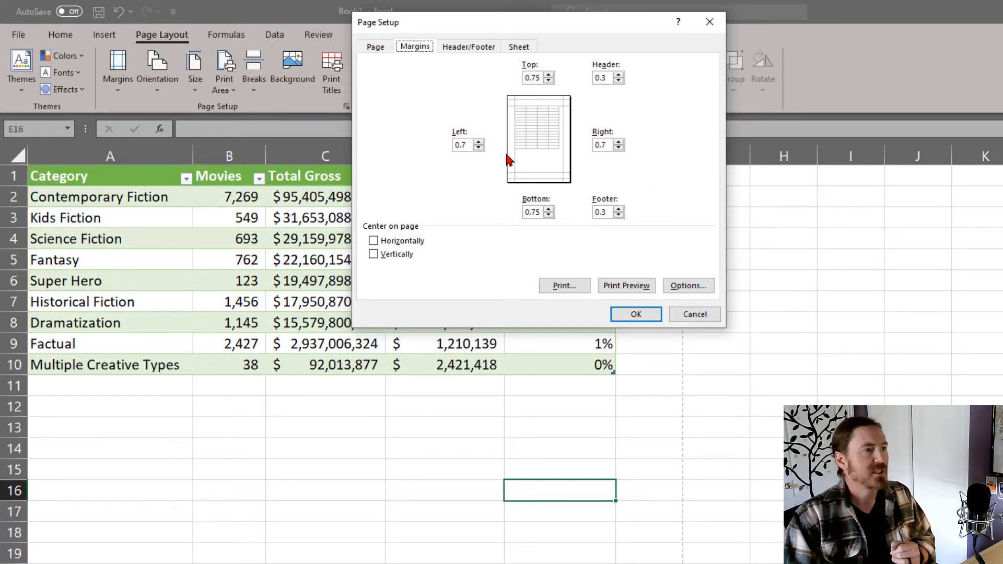
{"action": "left_click", "coordinate": [478, 142]}
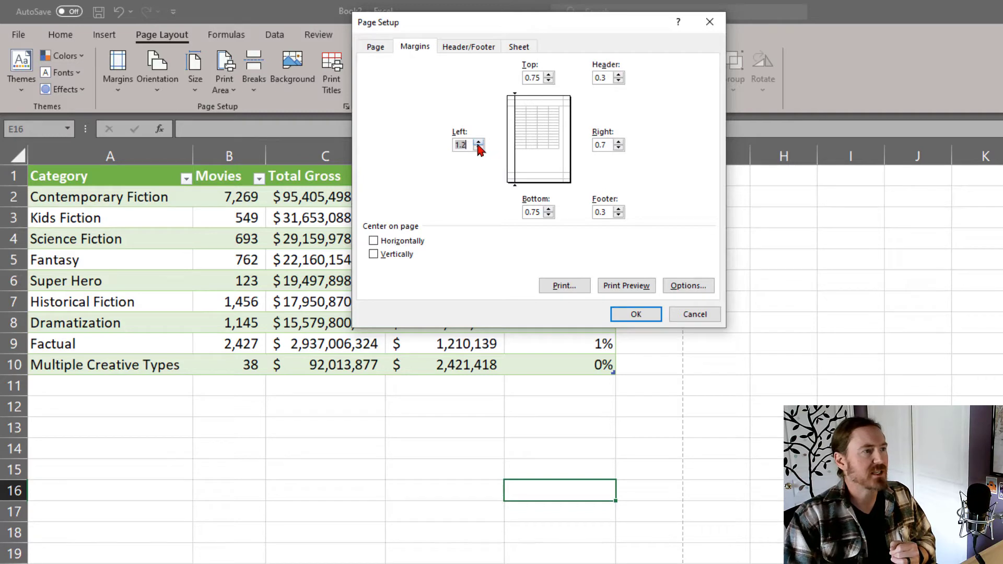
{"action": "left_click", "coordinate": [478, 142]}
{"action": "left_click", "coordinate": [478, 147]}
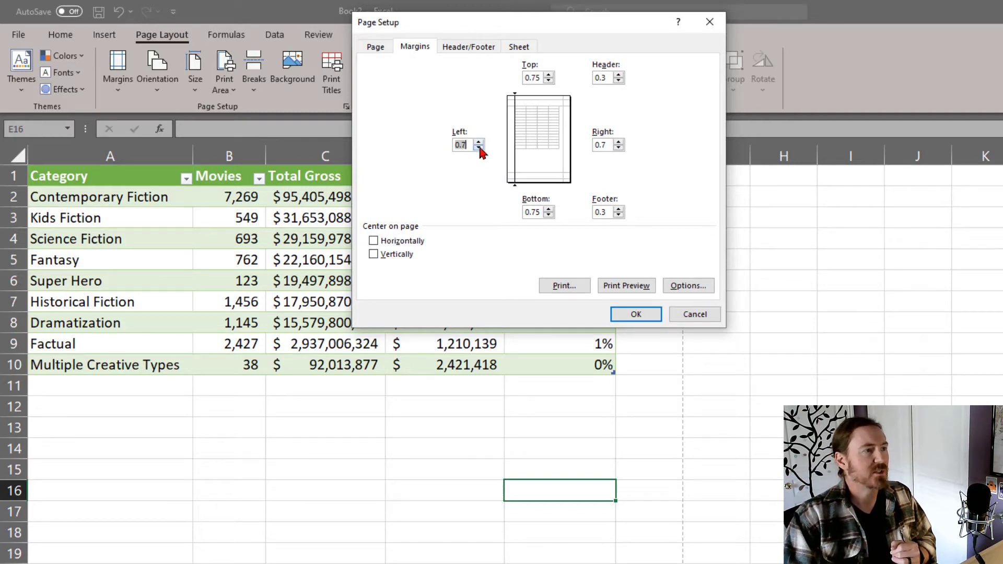
{"action": "left_click", "coordinate": [619, 143]}
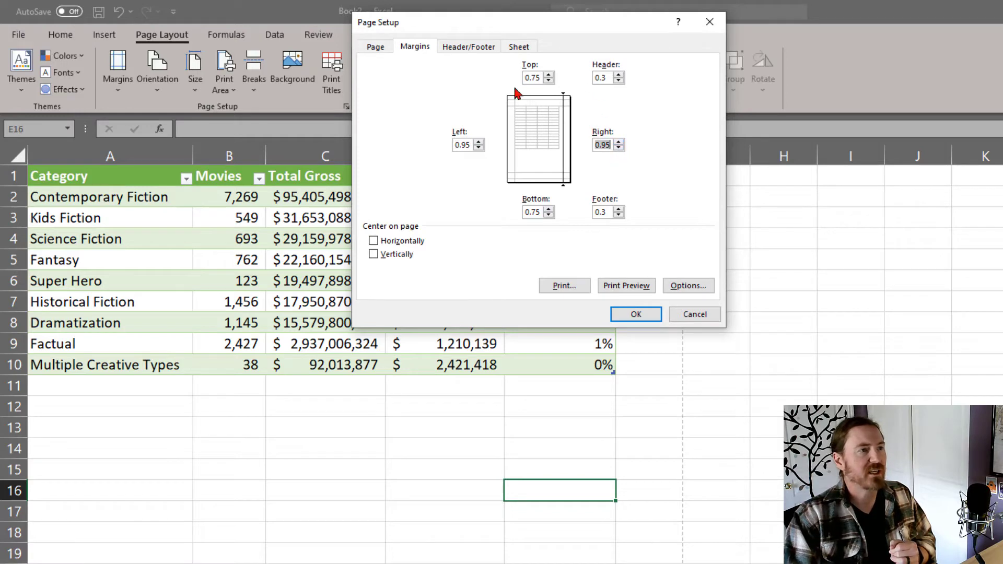
- Set the top, bottom, left and right margins to 1
{"action": "left_click_drag", "start_coordinate": [526, 78], "coordinate": [551, 78]}
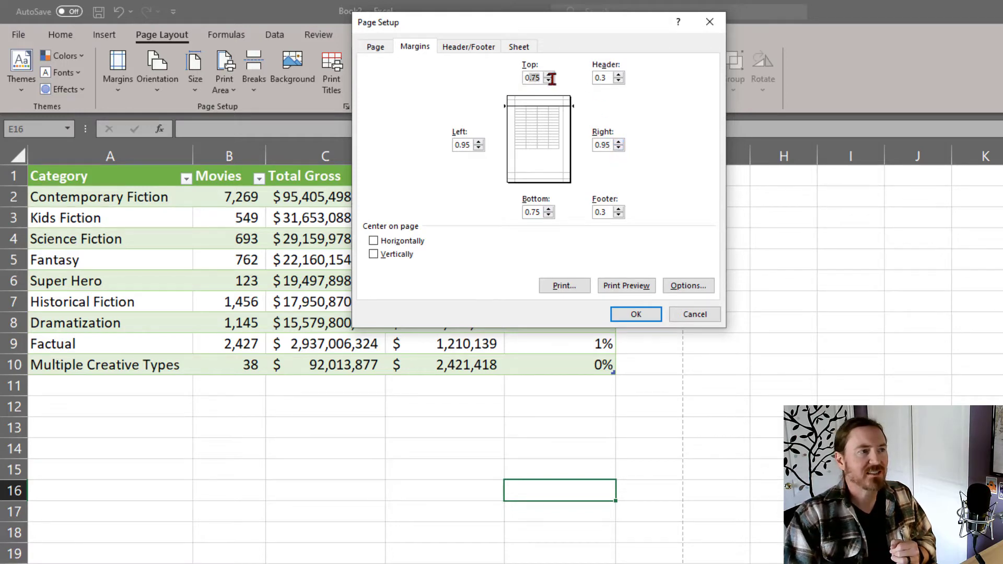
{"action": "key", "text": "BackSpace"}
{"action": "key", "text": "BackSpace"}
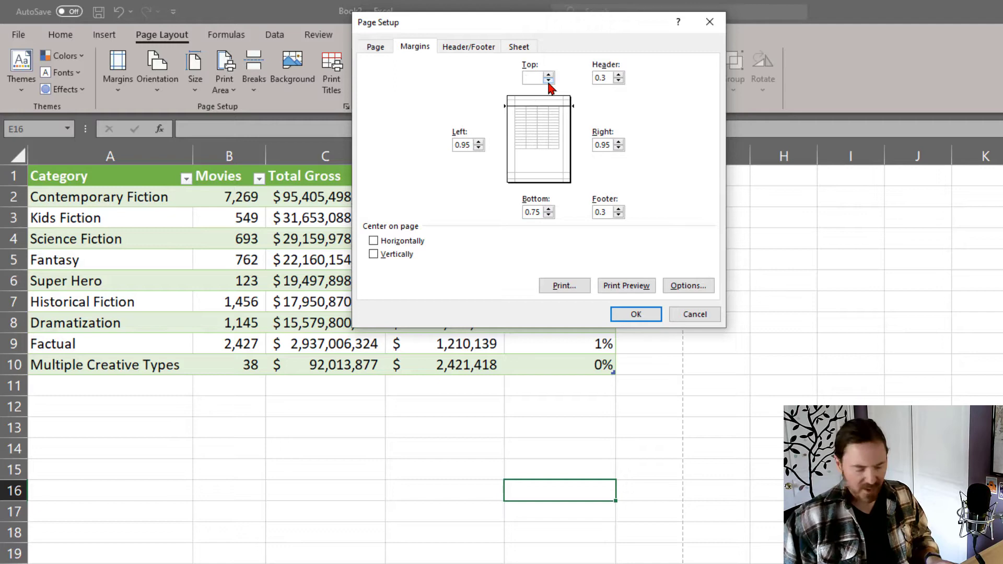
{"action": "type", "text": "1"}
{"action": "key", "text": "Tab"}
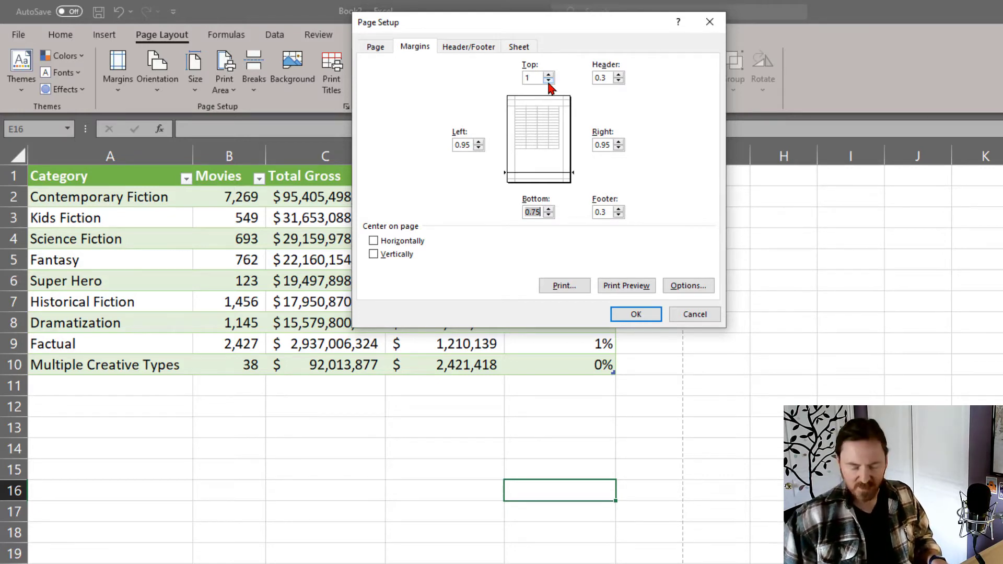
{"action": "type", "text": "1"}
{"action": "key", "text": "Tab"}
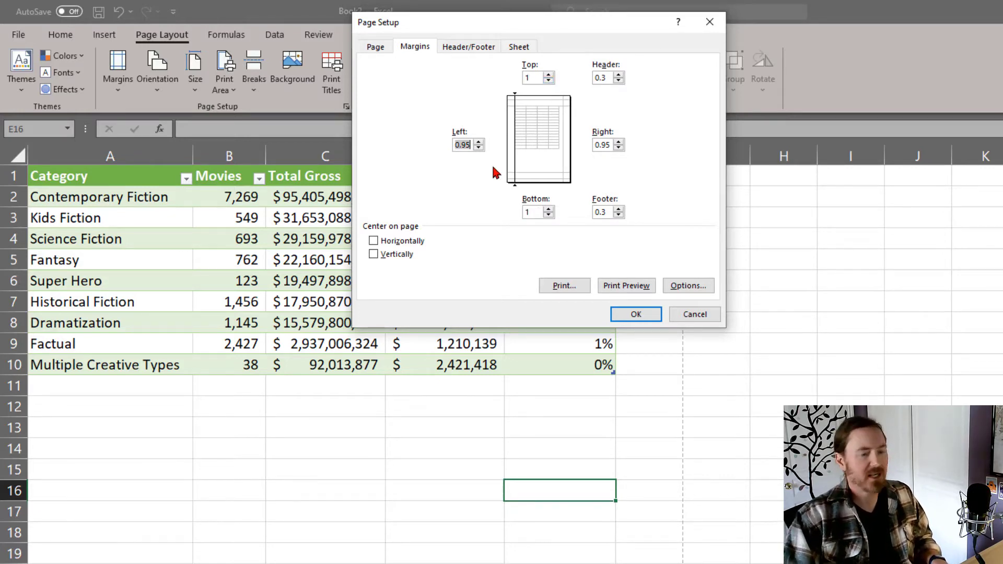
{"action": "type", "text": "1"}
{"action": "key", "text": "Tab"}
{"action": "type", "text": "1"}
{"action": "key", "text": "Tab"}
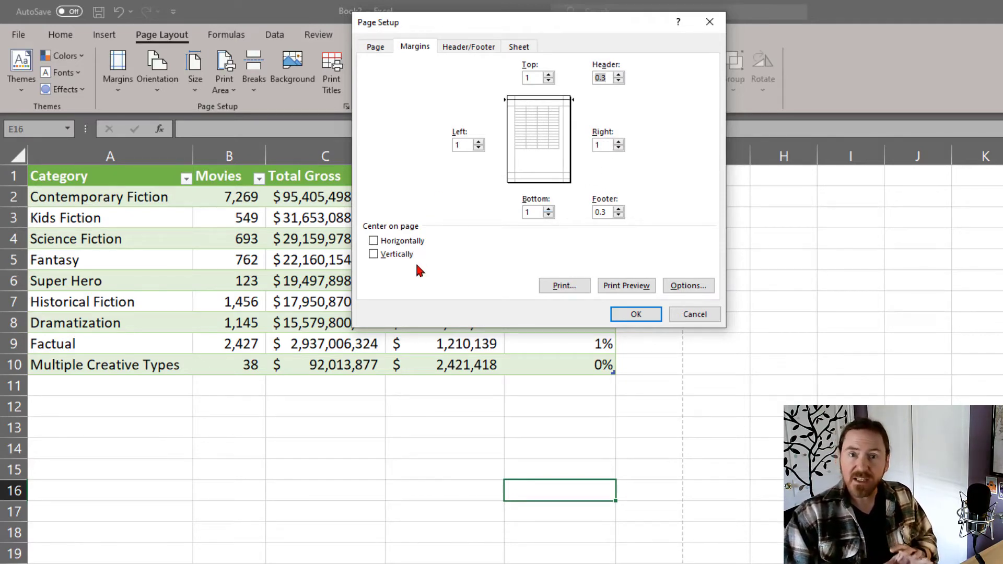
- Center the table horizontally and vertically on the page and apply the margins
{"action": "left_click", "coordinate": [374, 241]}
{"action": "left_click", "coordinate": [374, 254]}
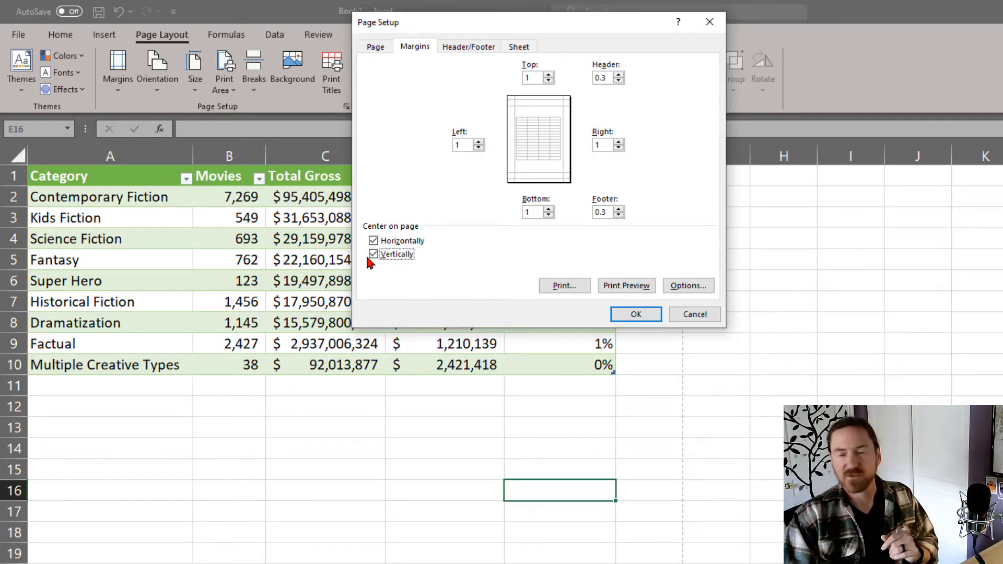
{"action": "left_click", "coordinate": [636, 313]}
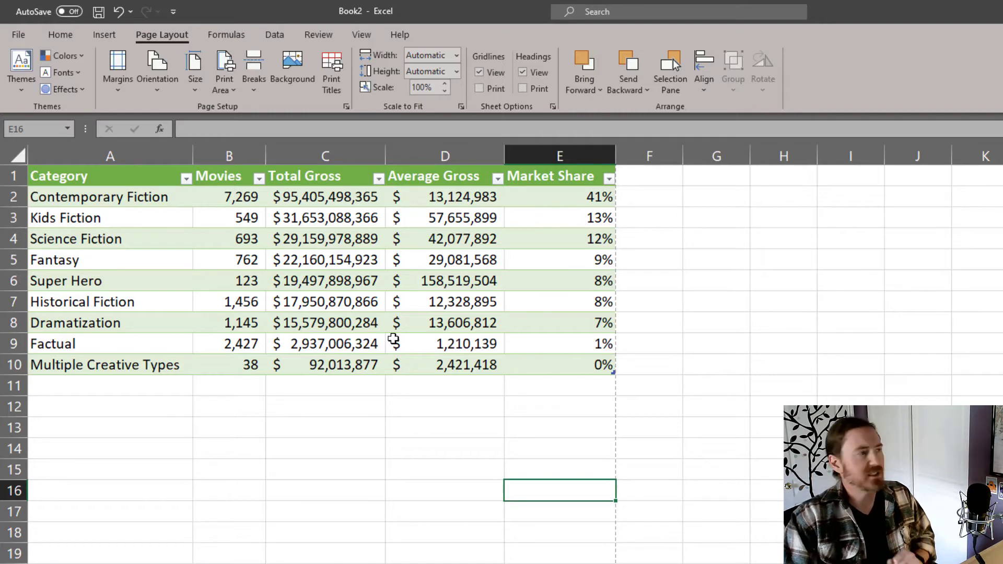
{"action": "left_click", "coordinate": [324, 469]}
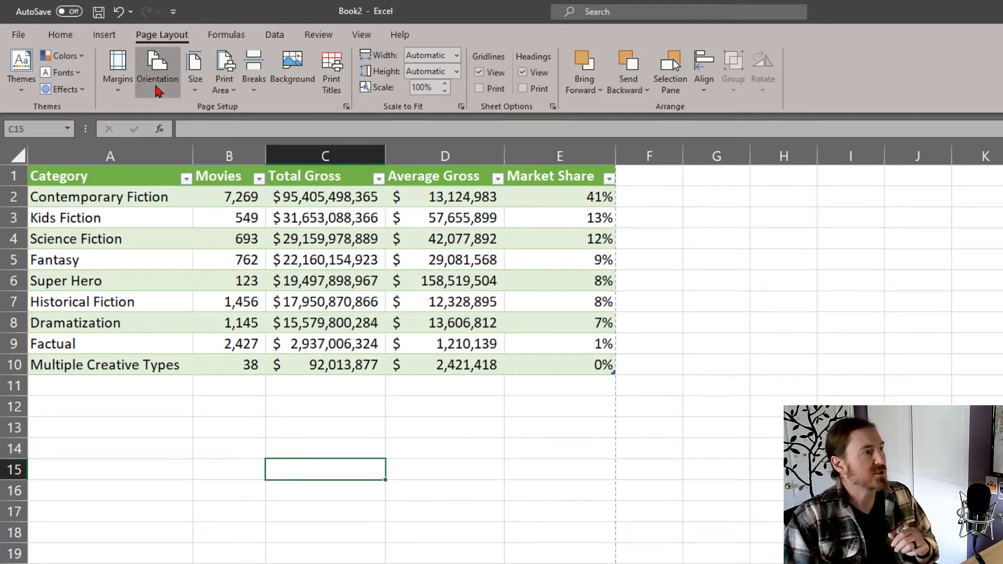
{"action": "left_click", "coordinate": [157, 91]}
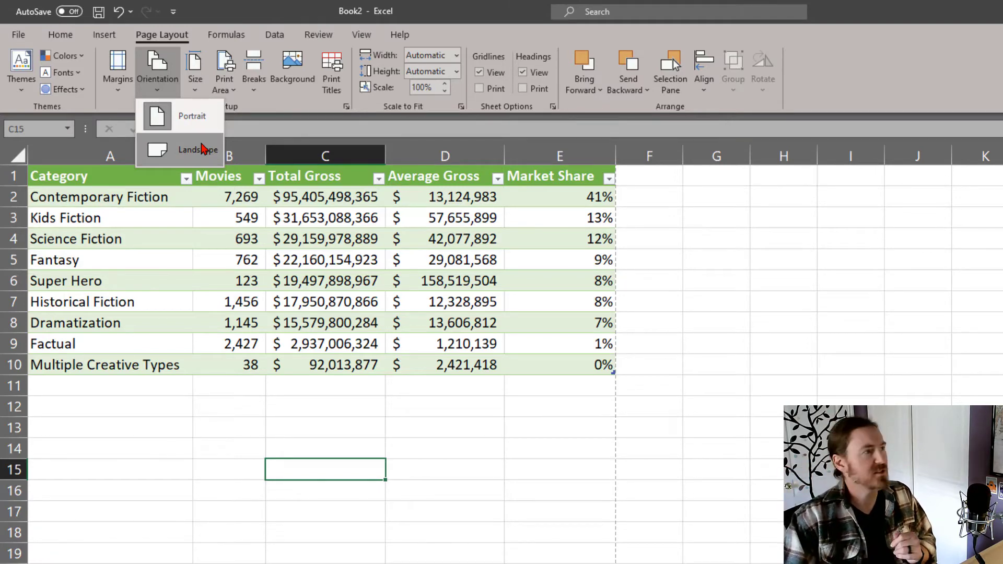
{"action": "left_click", "coordinate": [201, 89]}
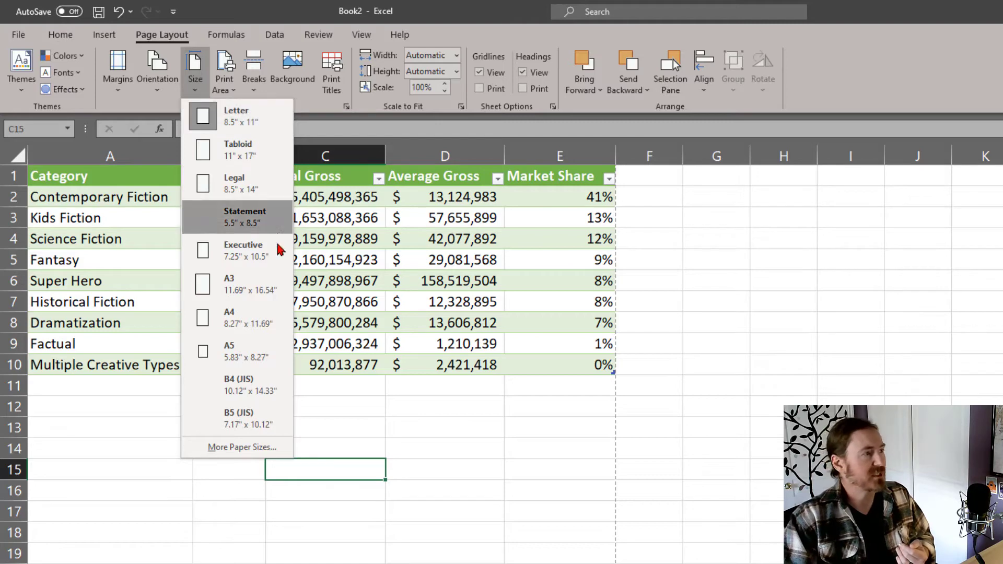
{"action": "left_click", "coordinate": [135, 450]}
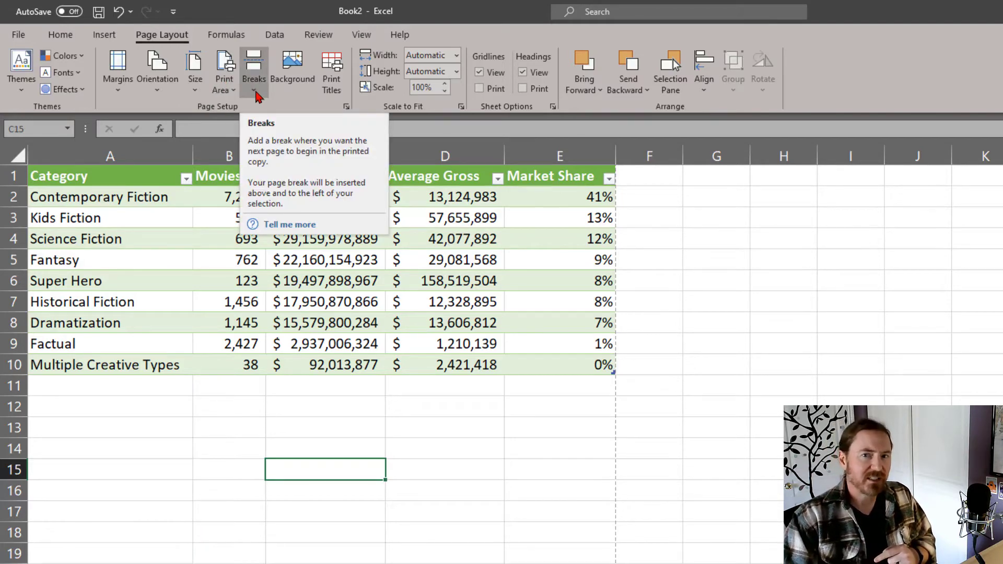
{"action": "left_click", "coordinate": [483, 404]}
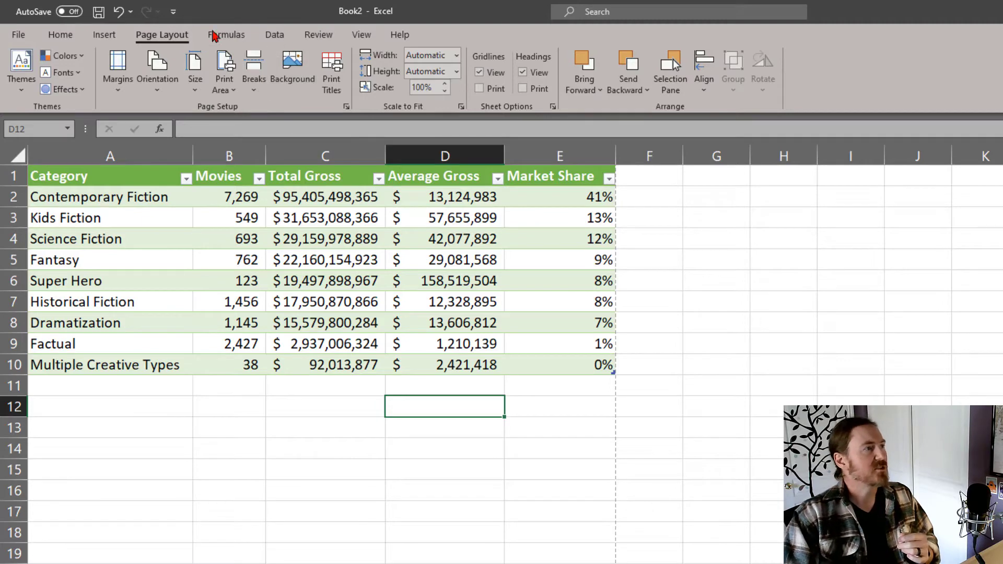
- Start editing the page header from the Insert tab and select its centre section
{"action": "left_click", "coordinate": [103, 36]}
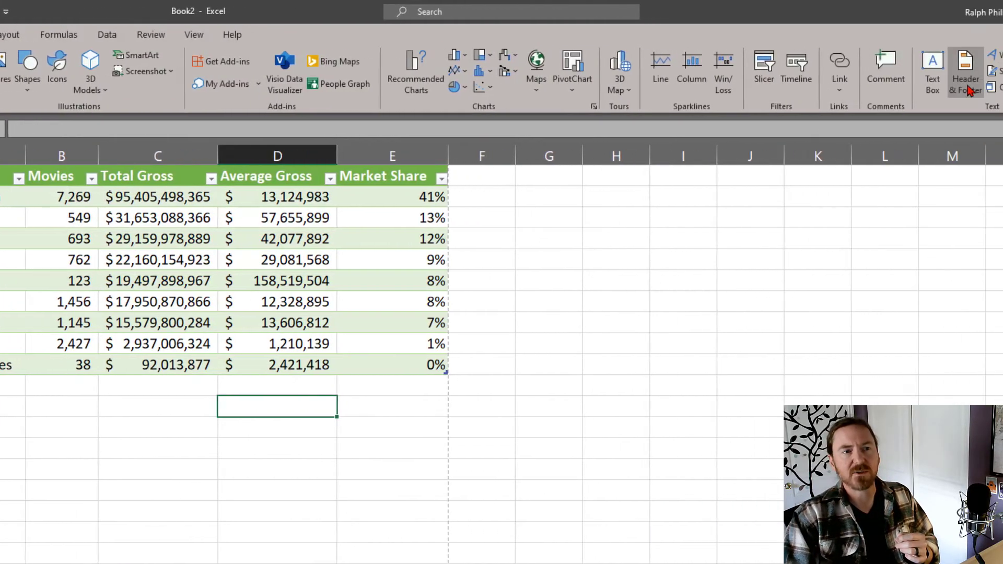
{"action": "left_click", "coordinate": [907, 91]}
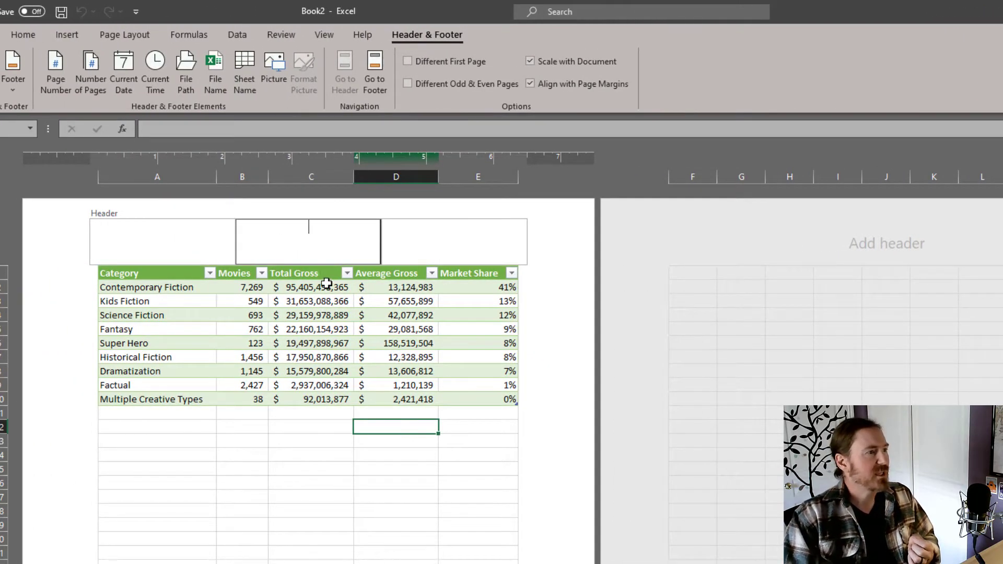
{"action": "left_click", "coordinate": [191, 239]}
{"action": "left_click", "coordinate": [325, 242]}
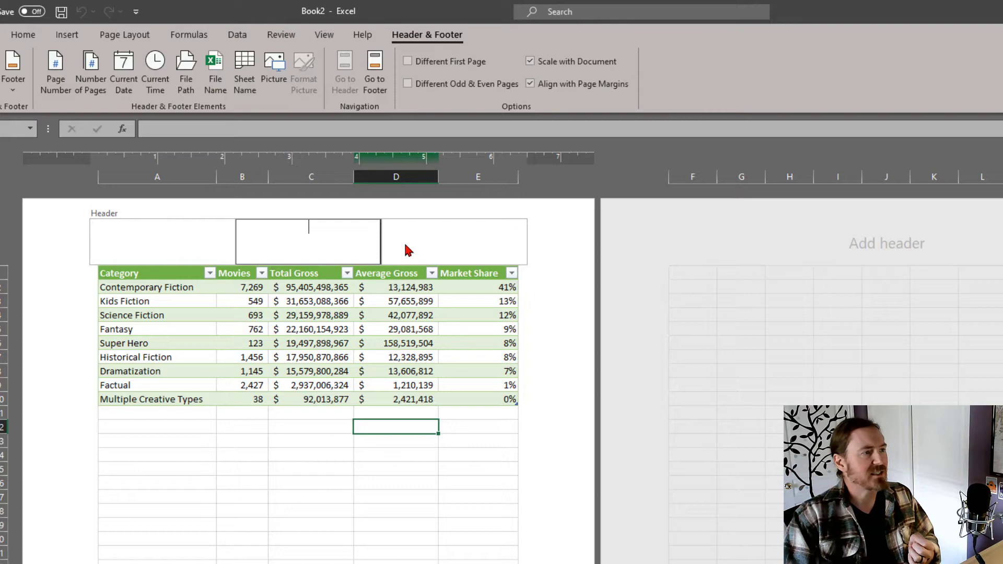
{"action": "left_click", "coordinate": [403, 241]}
{"action": "left_click", "coordinate": [334, 246]}
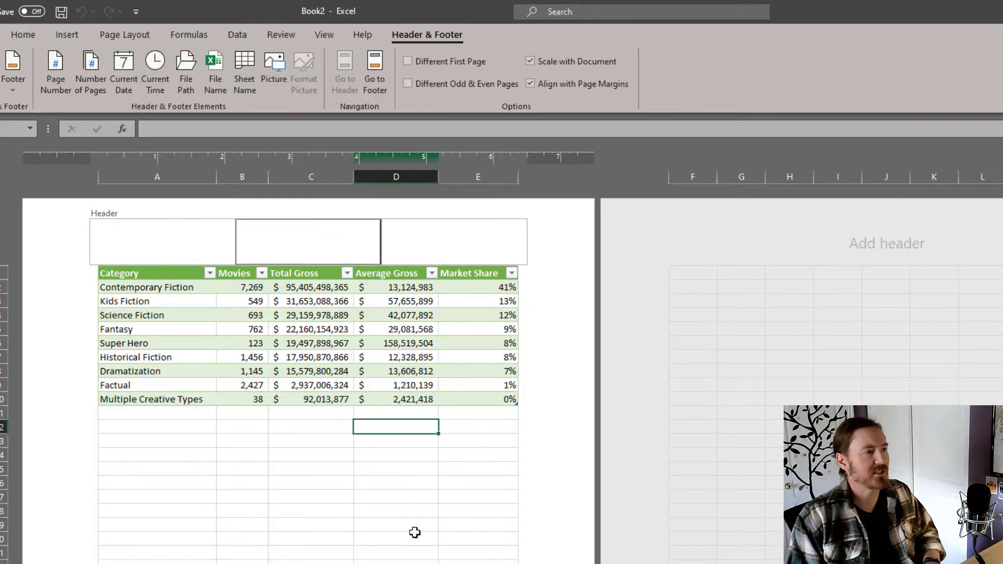
- Enter 'Workbook Title' in the centre header and scroll down to the footer
{"action": "type", "text": "Workbook "}
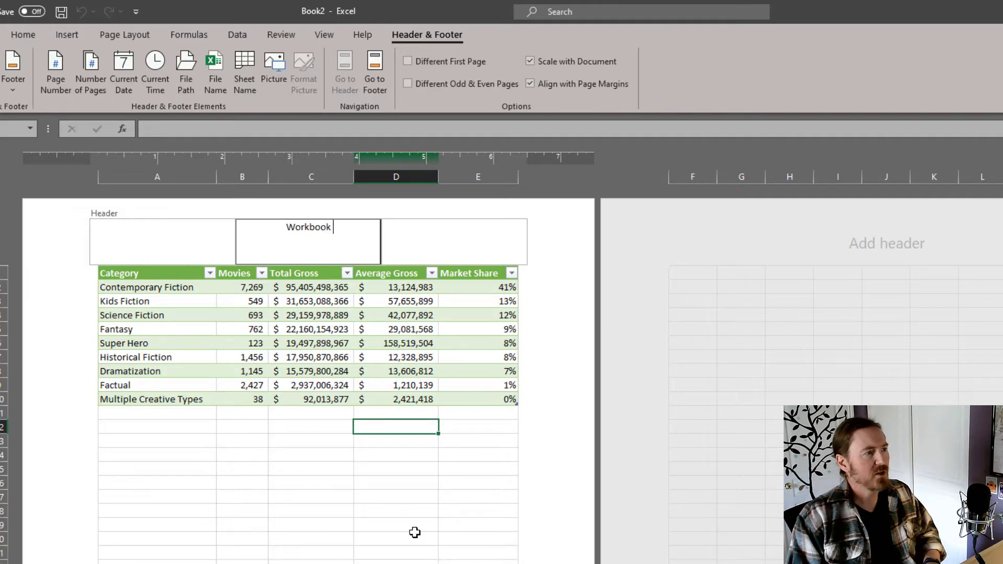
{"action": "type", "text": "Tit"}
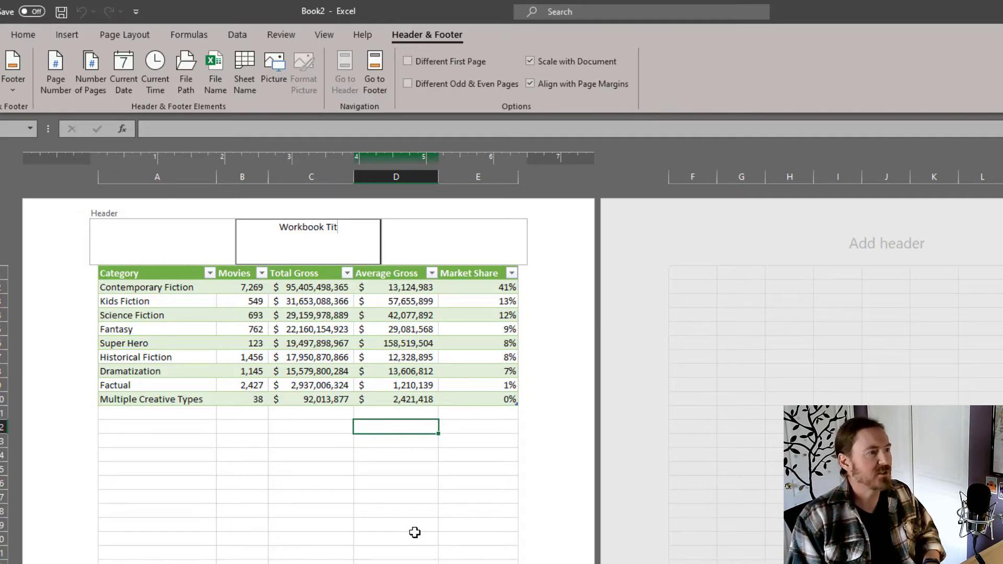
{"action": "type", "text": "le"}
{"action": "left_click", "coordinate": [415, 532]}
{"action": "scroll", "coordinate": [415, 534], "scroll_direction": "down", "scroll_amount": 5}
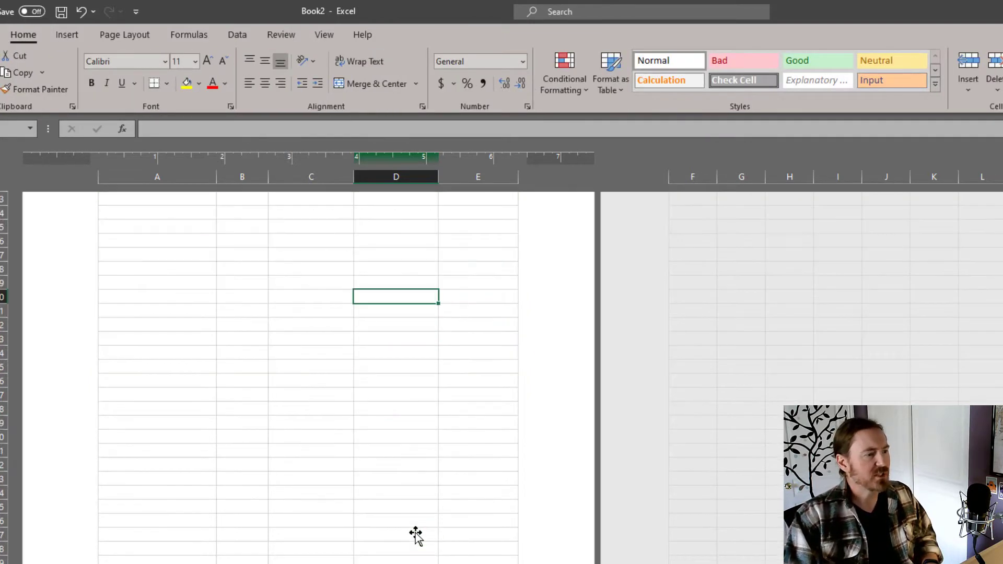
{"action": "scroll", "coordinate": [416, 537], "scroll_direction": "down", "scroll_amount": 3}
- Insert Page Number, ' of ', and Number of Pages into the right footer section
{"action": "left_click", "coordinate": [336, 549]}
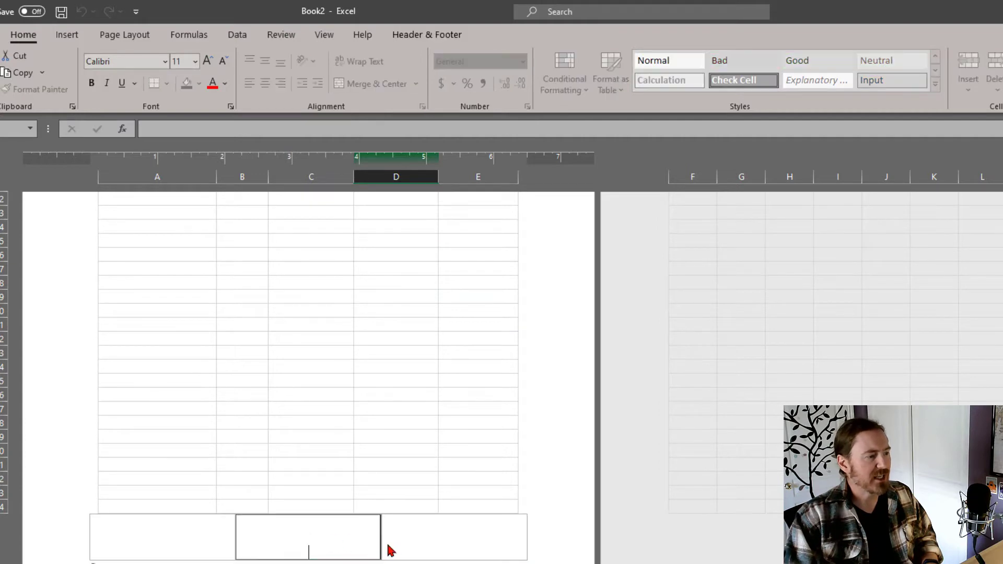
{"action": "left_click", "coordinate": [459, 543]}
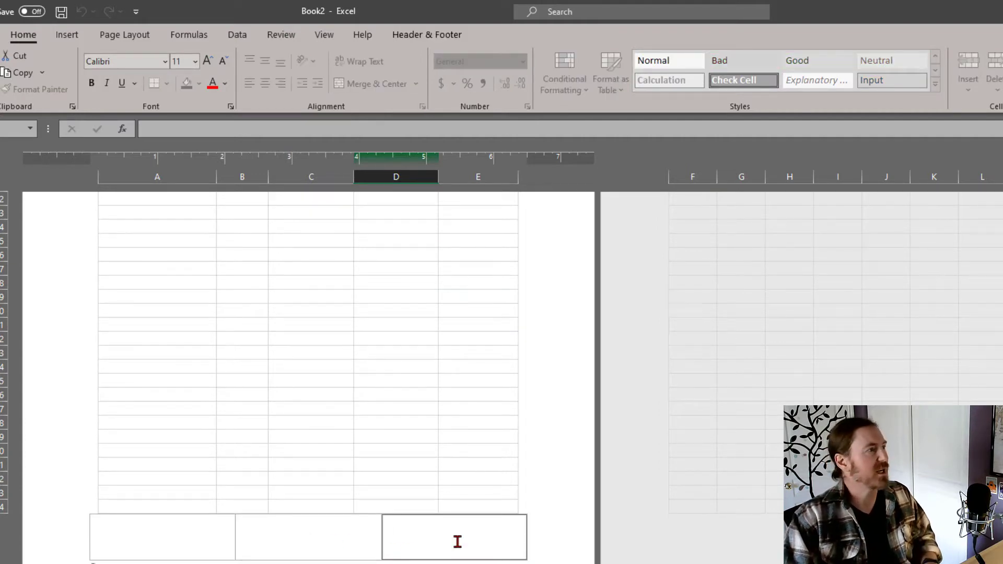
{"action": "left_click", "coordinate": [398, 37]}
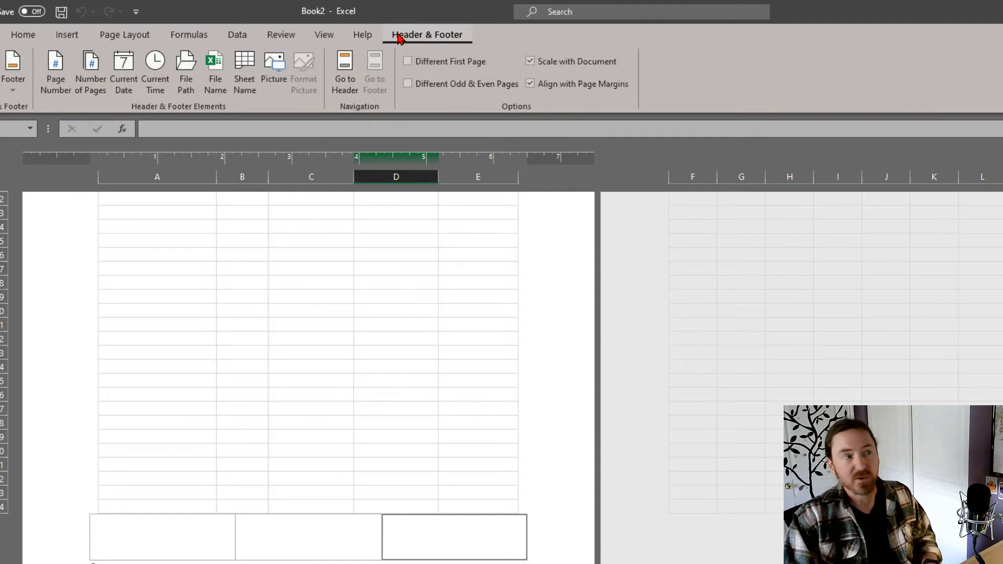
{"action": "left_click", "coordinate": [52, 90]}
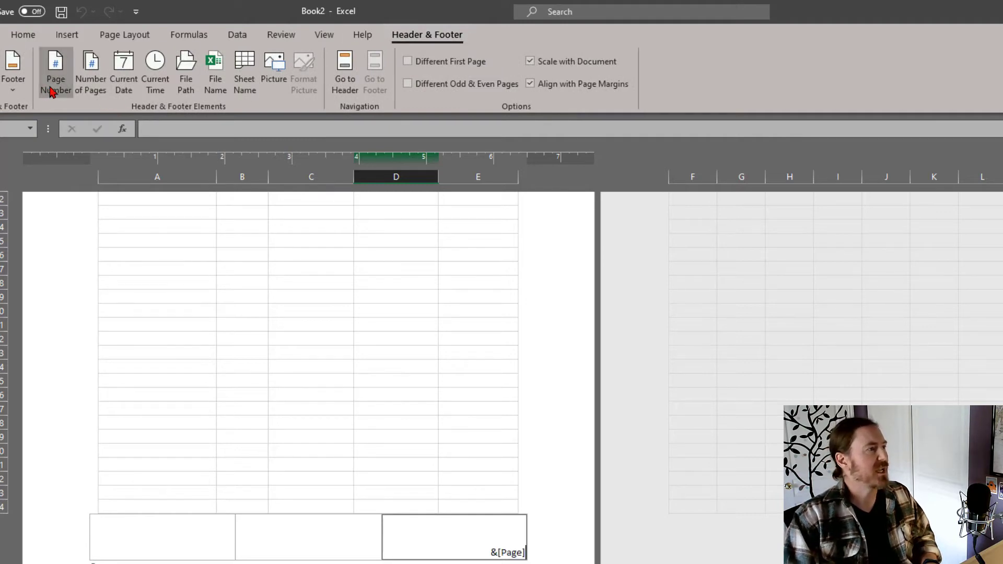
{"action": "type", "text": "of"}
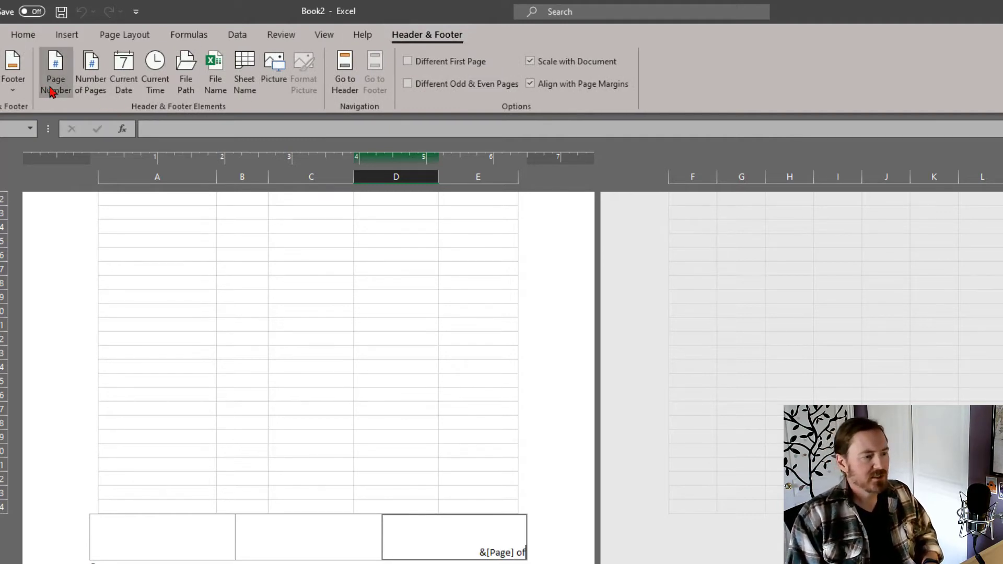
{"action": "left_click", "coordinate": [90, 89]}
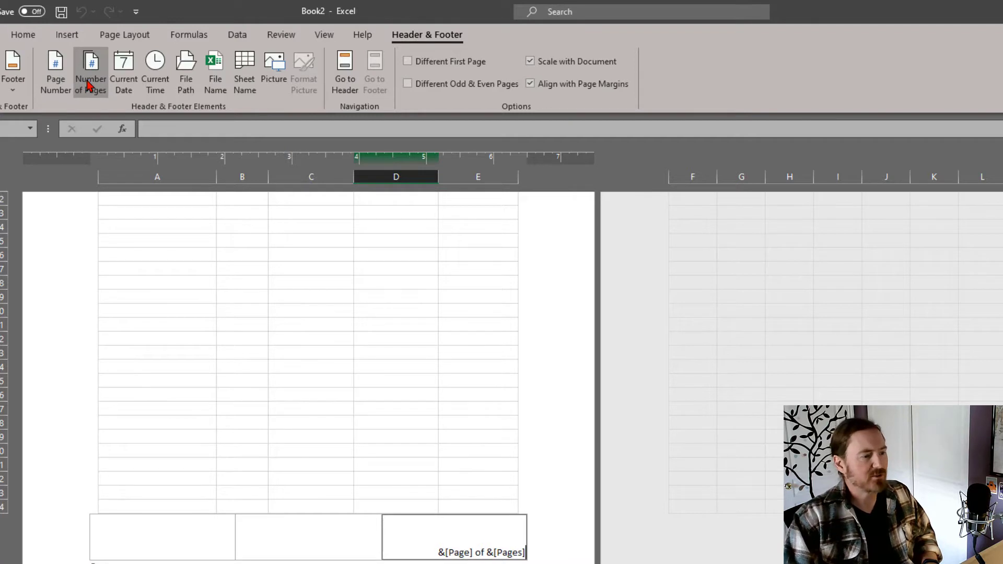
{"action": "left_click", "coordinate": [438, 324]}
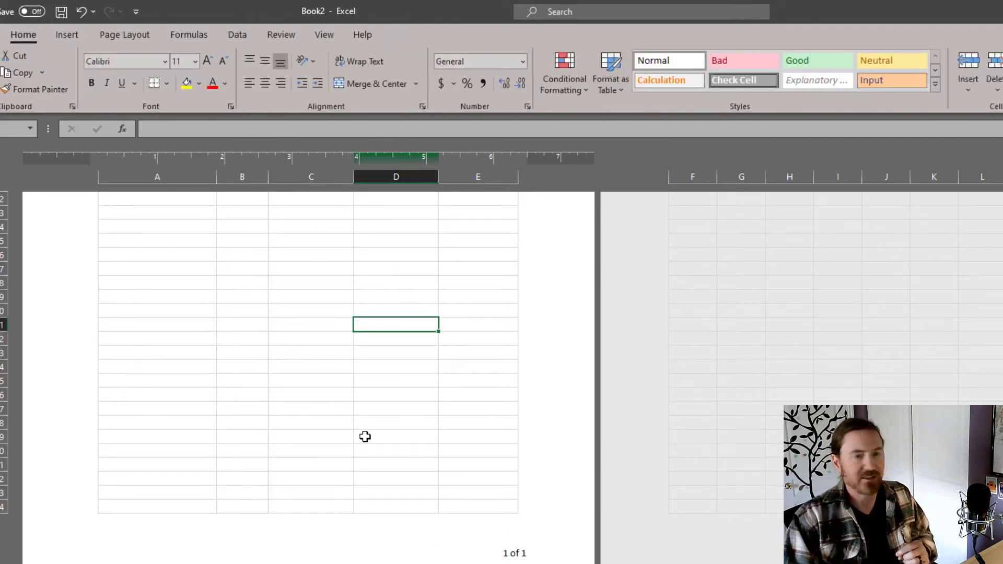
{"action": "scroll", "coordinate": [365, 437], "scroll_direction": "up", "scroll_amount": 5}
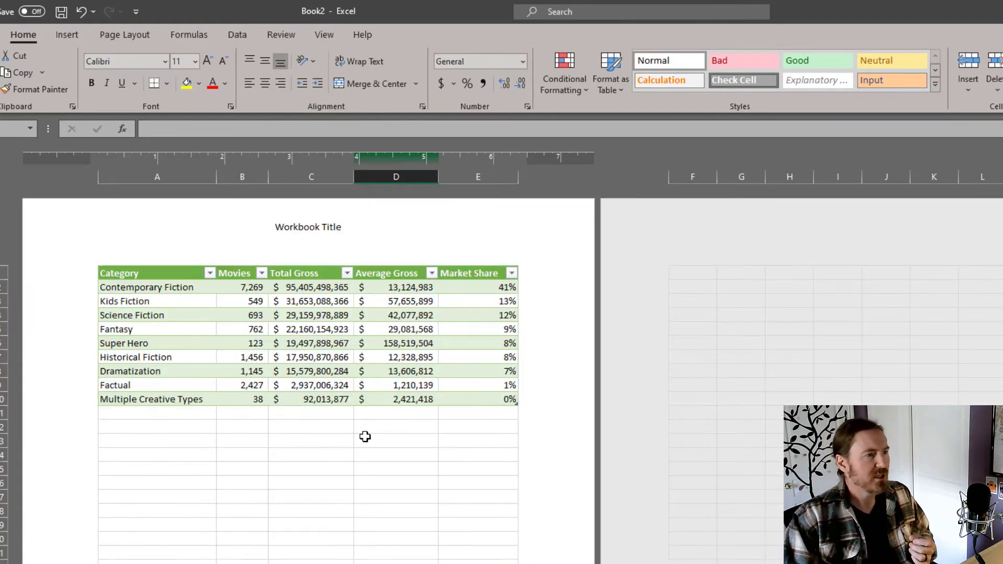
{"action": "left_click", "coordinate": [322, 38]}
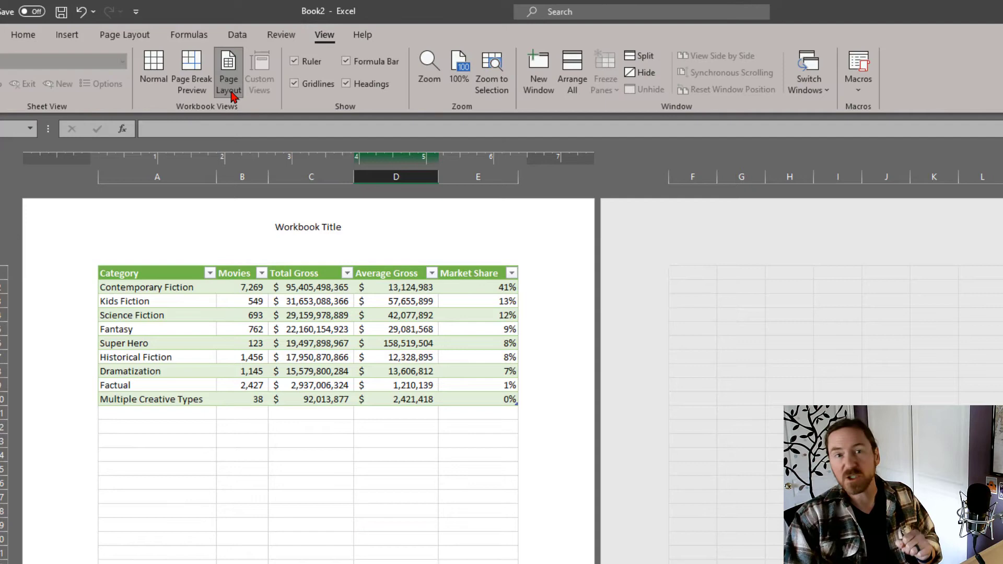
- Return to Normal view and drag columns A–E together to one narrower equal width
{"action": "left_click", "coordinate": [154, 69]}
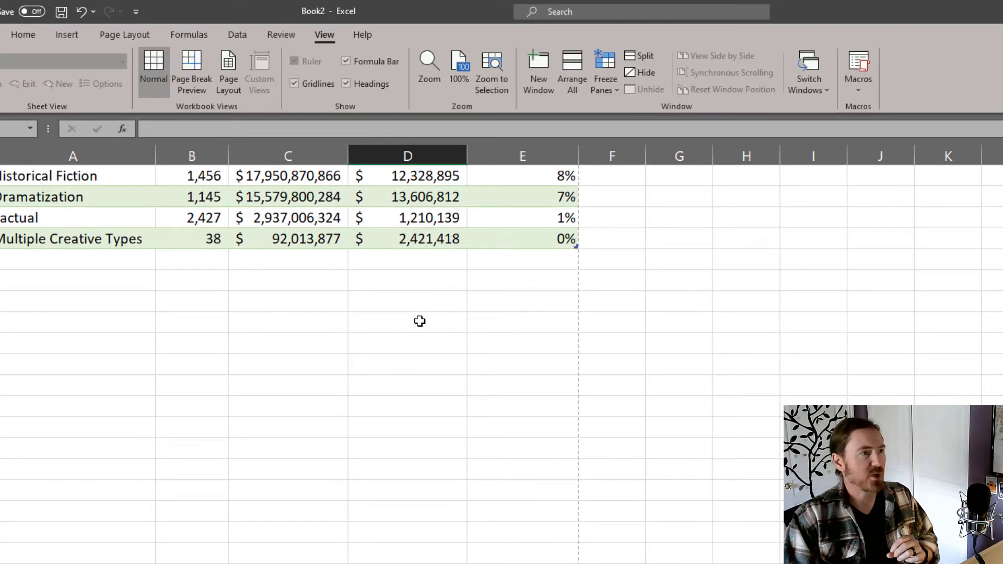
{"action": "scroll", "coordinate": [477, 384], "scroll_direction": "up", "scroll_amount": 2}
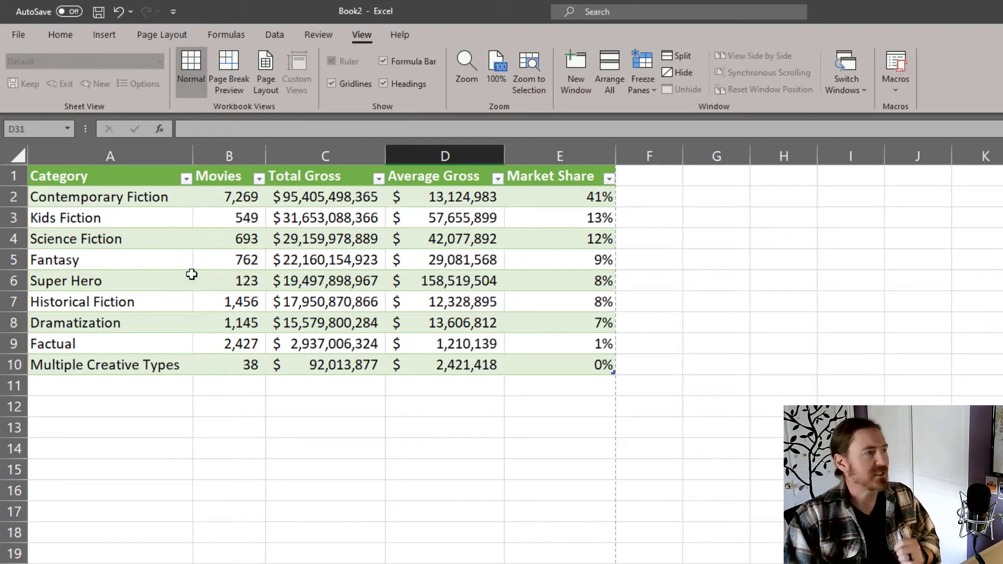
{"action": "left_click", "coordinate": [125, 156]}
{"action": "mouse_move", "coordinate": [193, 157]}
{"action": "left_mouse_down"}
{"action": "mouse_move", "coordinate": [521, 152]}
{"action": "mouse_move", "coordinate": [510, 155]}
{"action": "left_mouse_up"}
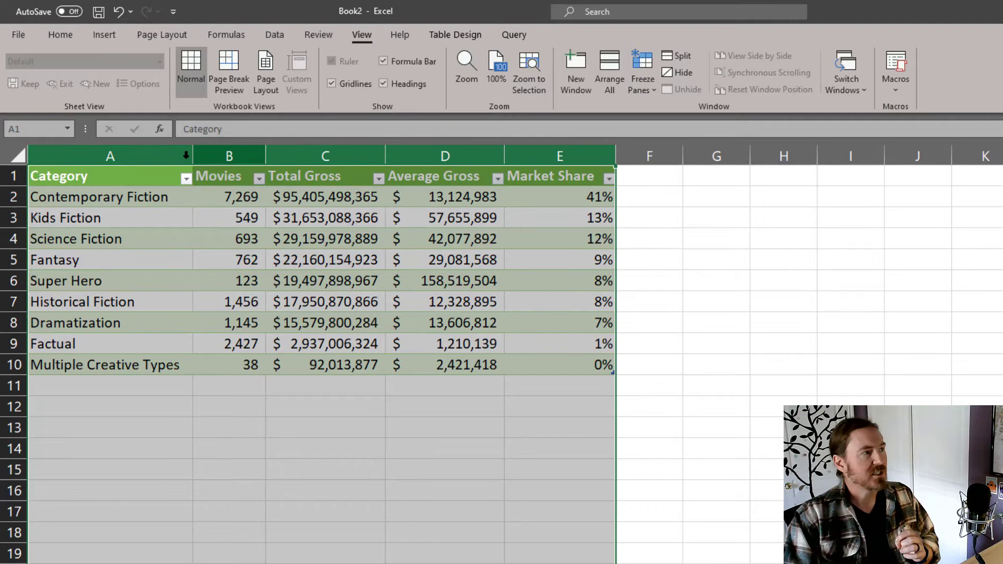
{"action": "left_click_drag", "start_coordinate": [148, 161], "coordinate": [507, 159]}
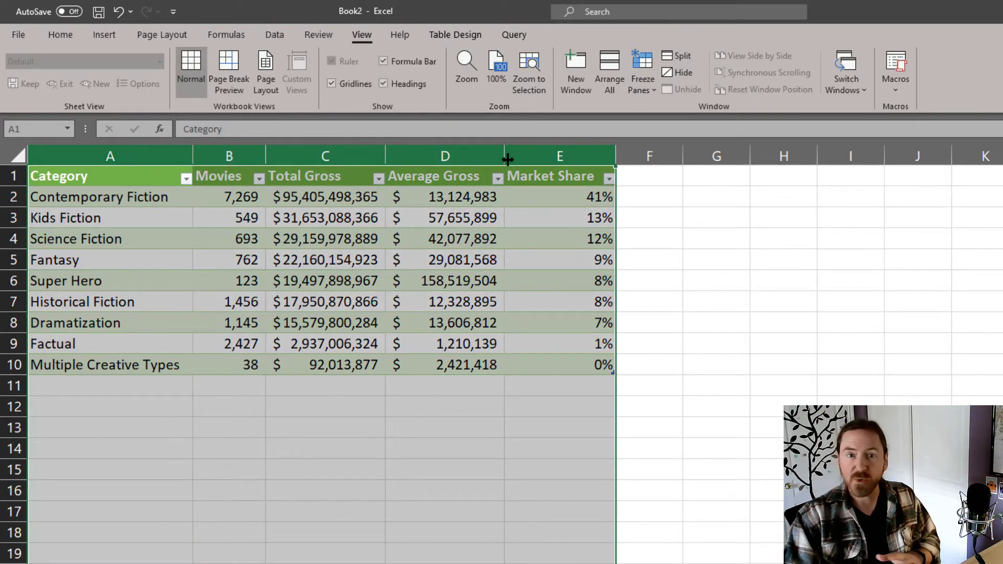
{"action": "left_click", "coordinate": [507, 159]}
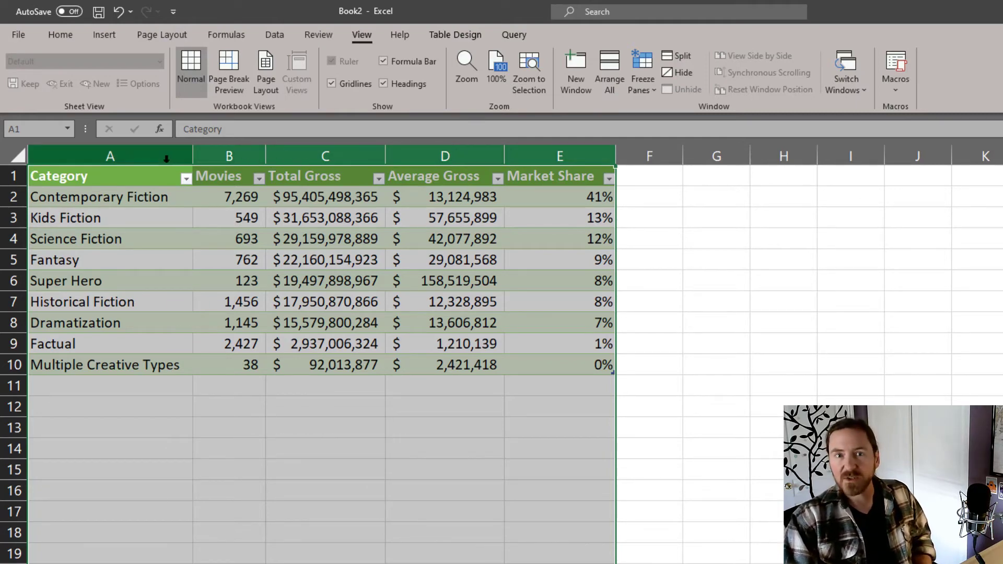
{"action": "left_click_drag", "start_coordinate": [266, 161], "coordinate": [491, 163]}
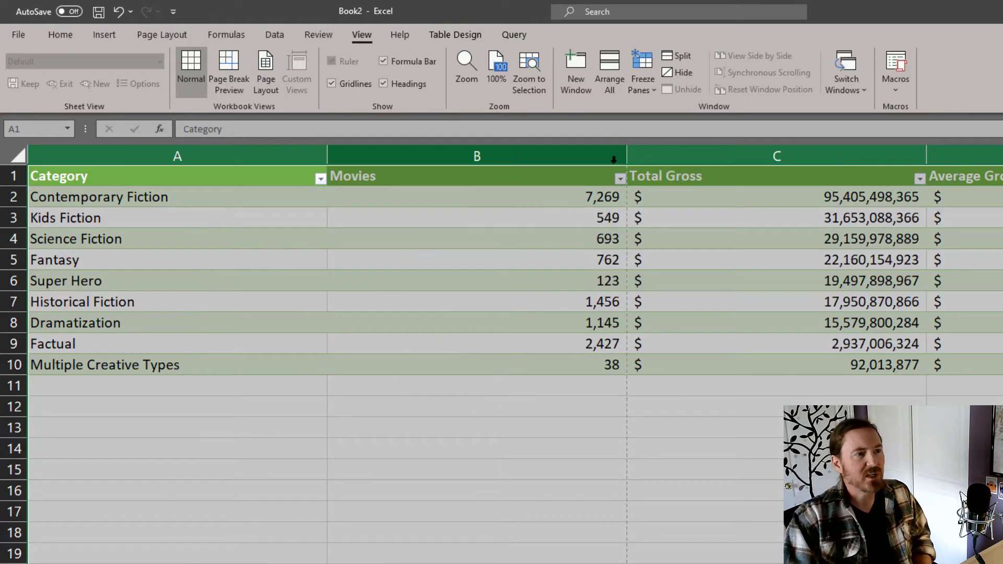
{"action": "left_click_drag", "start_coordinate": [626, 162], "coordinate": [437, 158]}
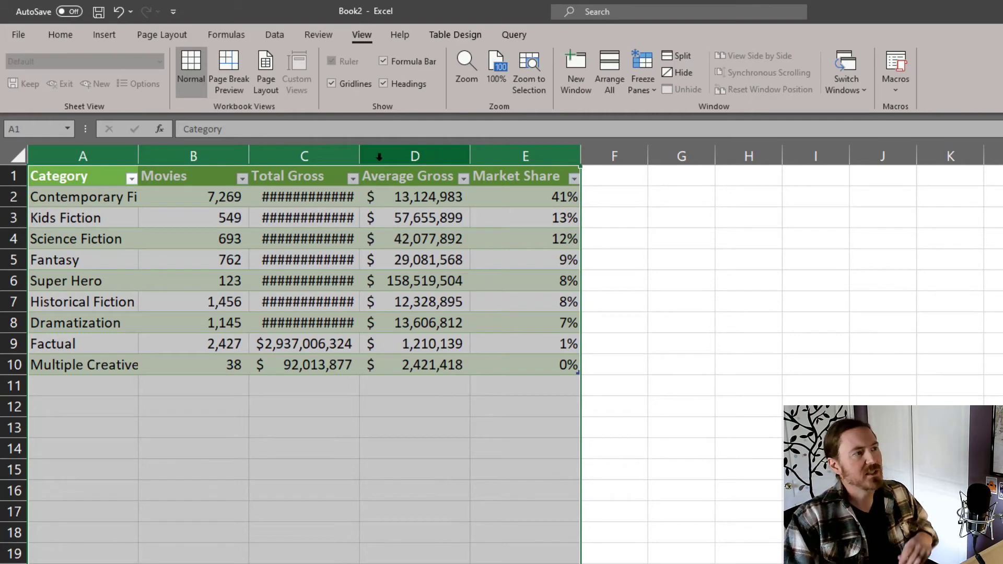
- Autofit column A to its longest category name
{"action": "left_click", "coordinate": [171, 222]}
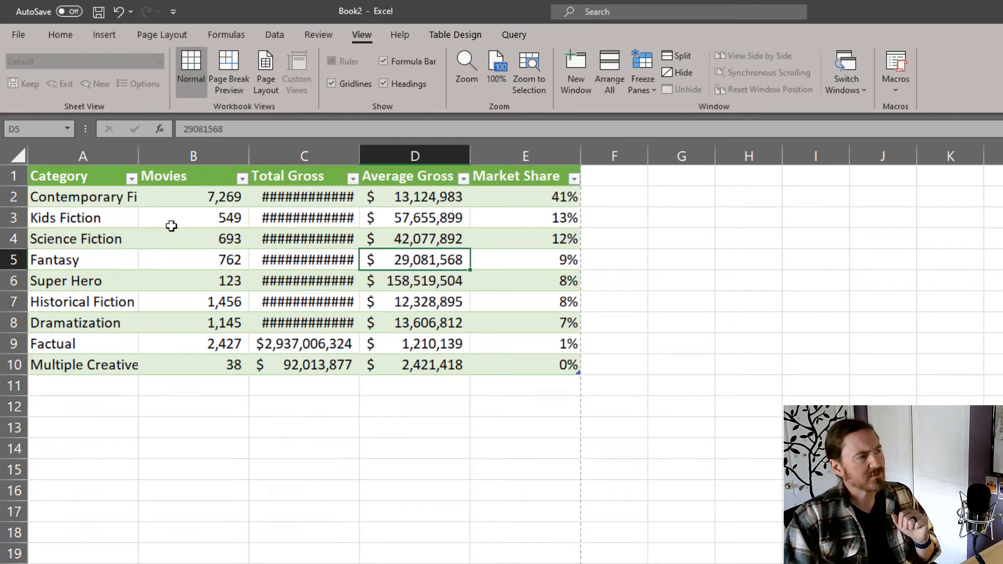
{"action": "left_click", "coordinate": [114, 156]}
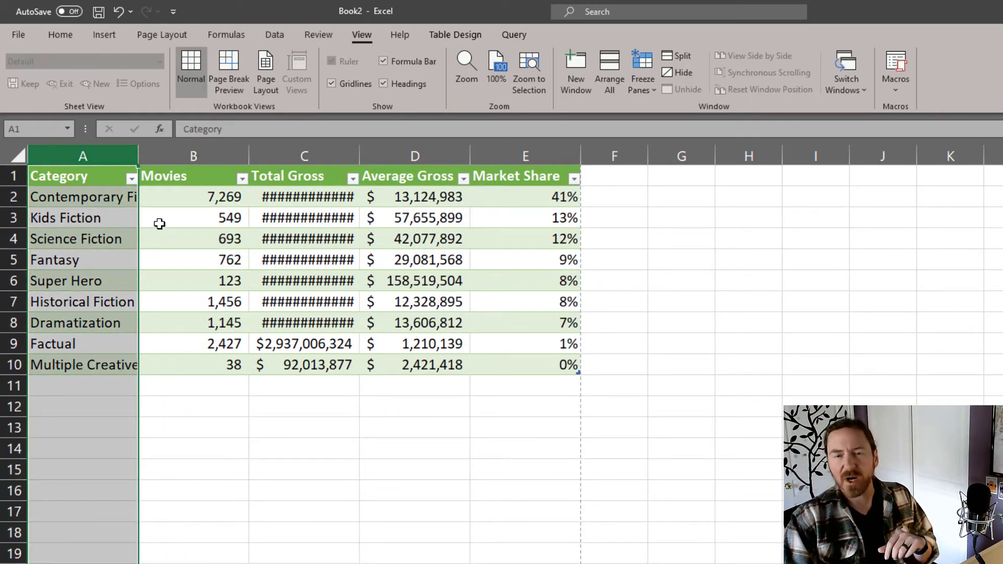
{"action": "double_click", "coordinate": [136, 154]}
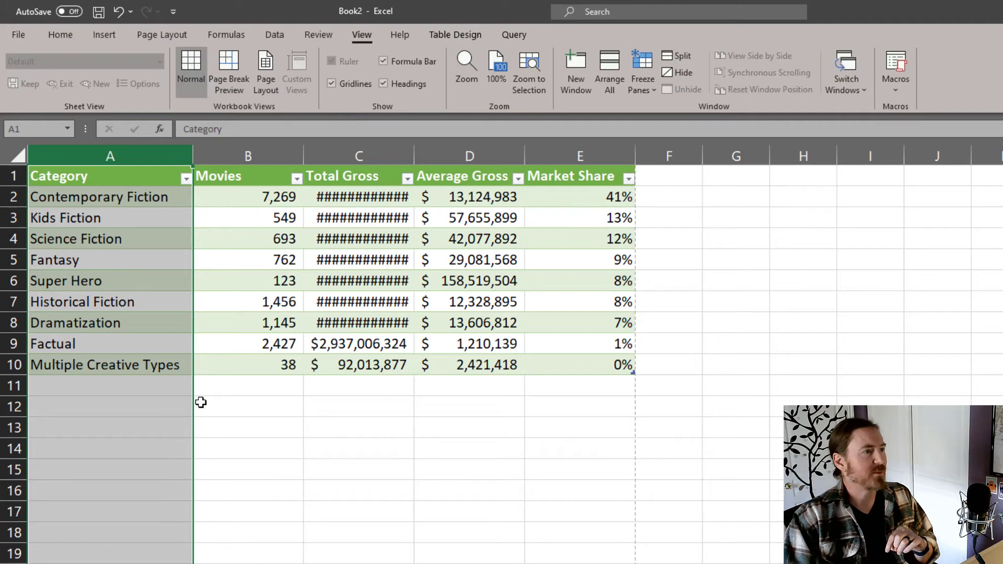
- Widen columns C–E together, then narrow Total Gross to width 10 so it shows ####
{"action": "left_click_drag", "start_coordinate": [368, 152], "coordinate": [566, 152]}
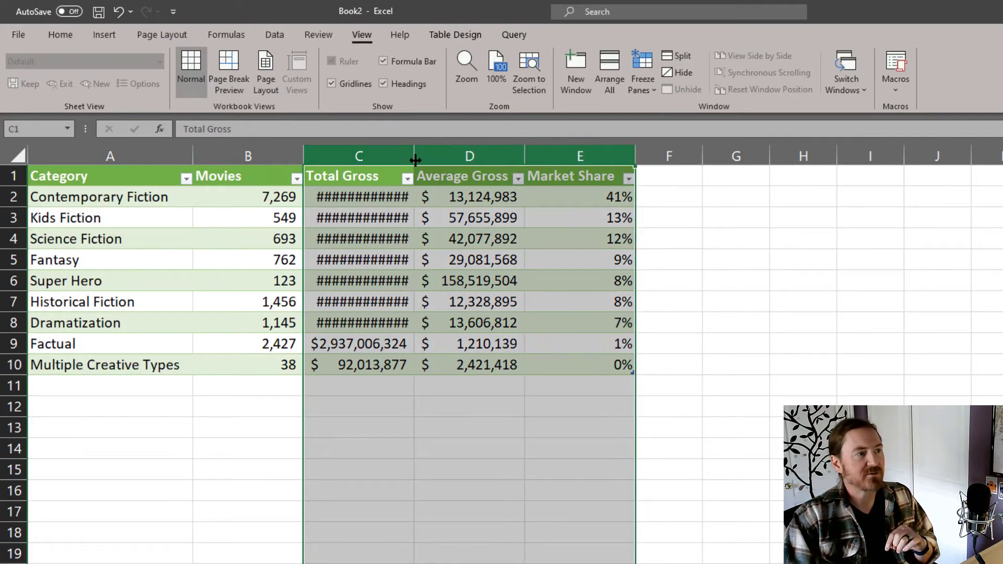
{"action": "left_click_drag", "start_coordinate": [415, 160], "coordinate": [453, 157]}
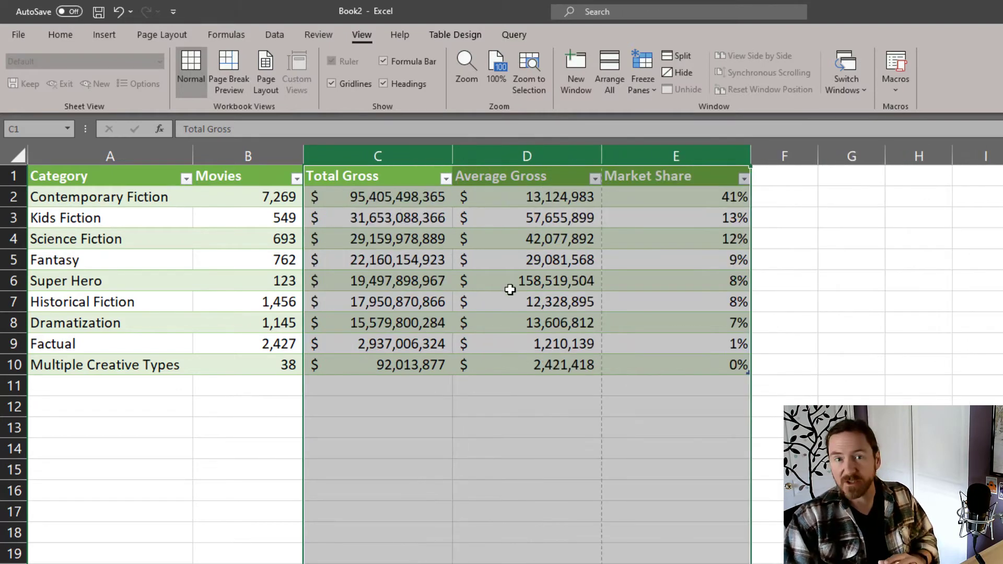
{"action": "left_click", "coordinate": [497, 256]}
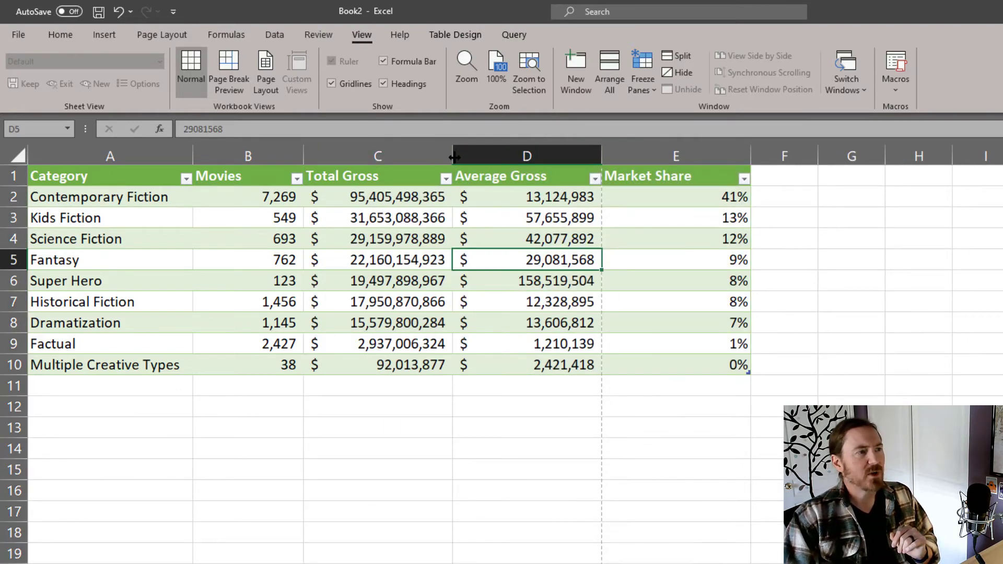
{"action": "left_click_drag", "start_coordinate": [455, 157], "coordinate": [422, 155]}
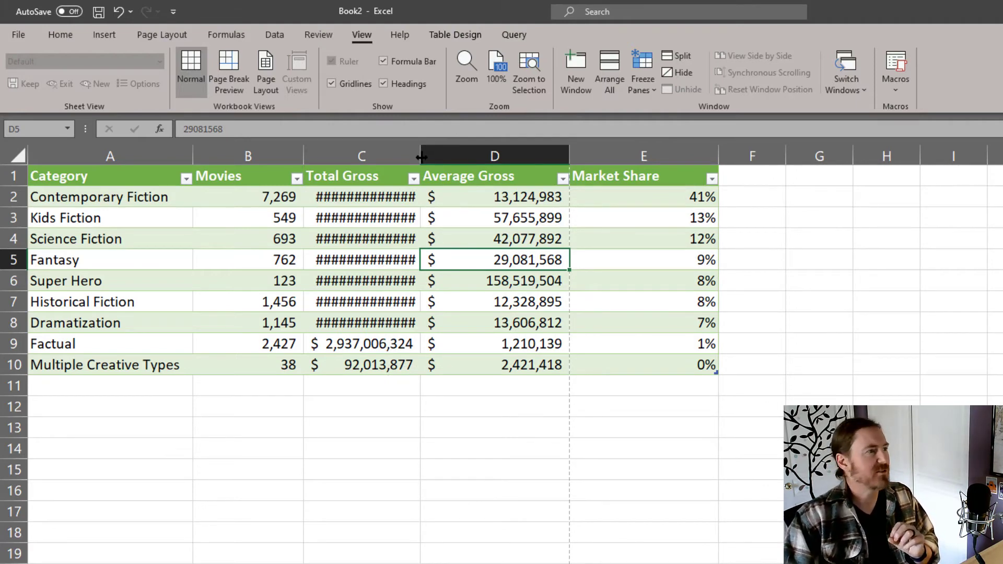
{"action": "mouse_move", "coordinate": [286, 151]}
{"action": "left_mouse_down"}
{"action": "mouse_move", "coordinate": [247, 157]}
{"action": "mouse_move", "coordinate": [614, 150]}
{"action": "left_mouse_up"}
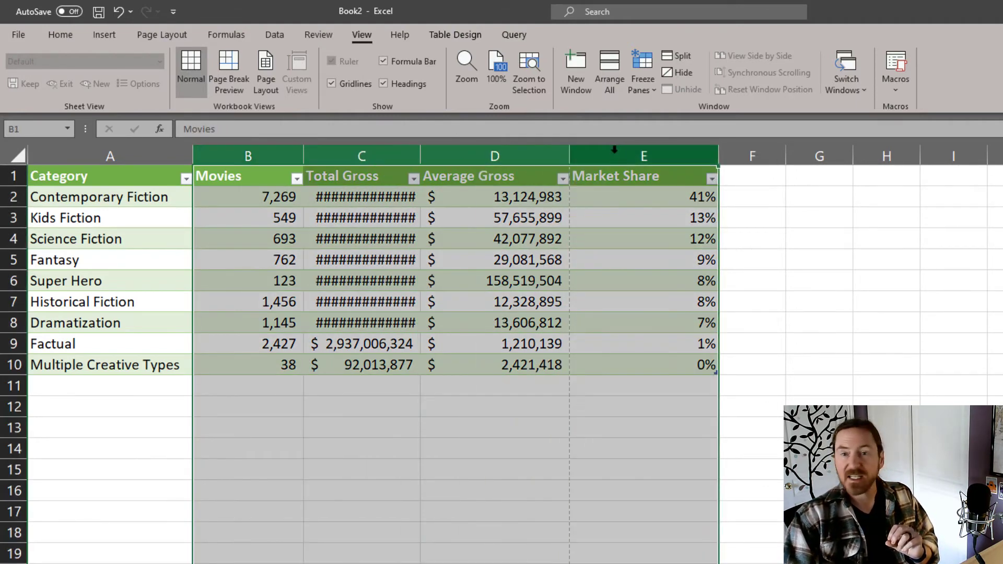
- Set columns B–E to width 15 using Home > Format > Column Width
{"action": "left_click", "coordinate": [60, 34]}
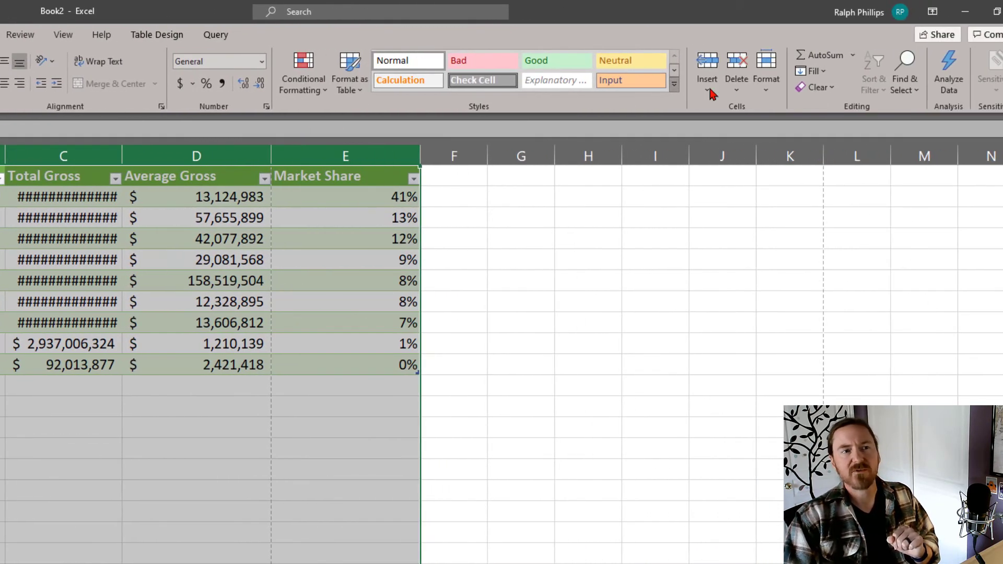
{"action": "left_click", "coordinate": [769, 84]}
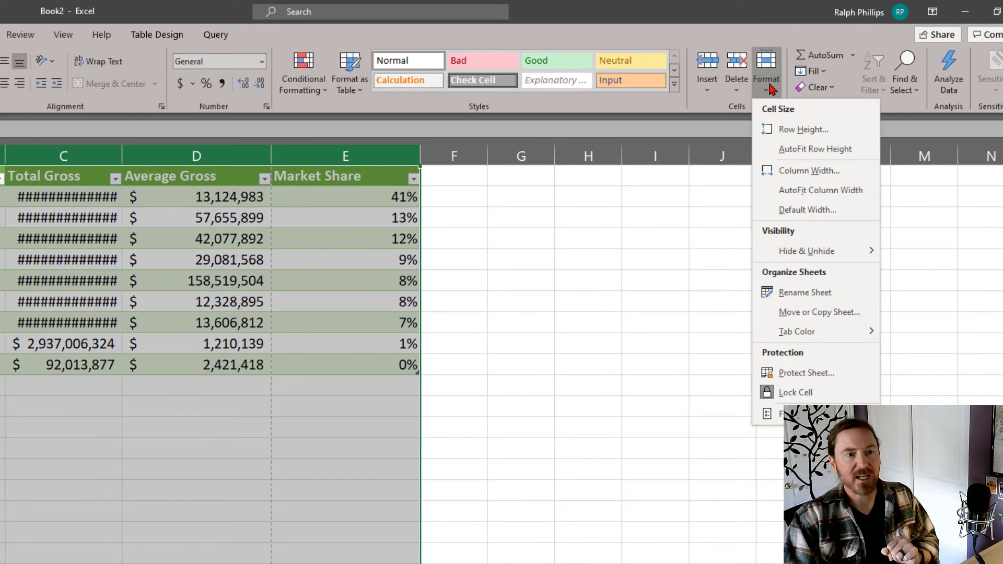
{"action": "left_click", "coordinate": [848, 174]}
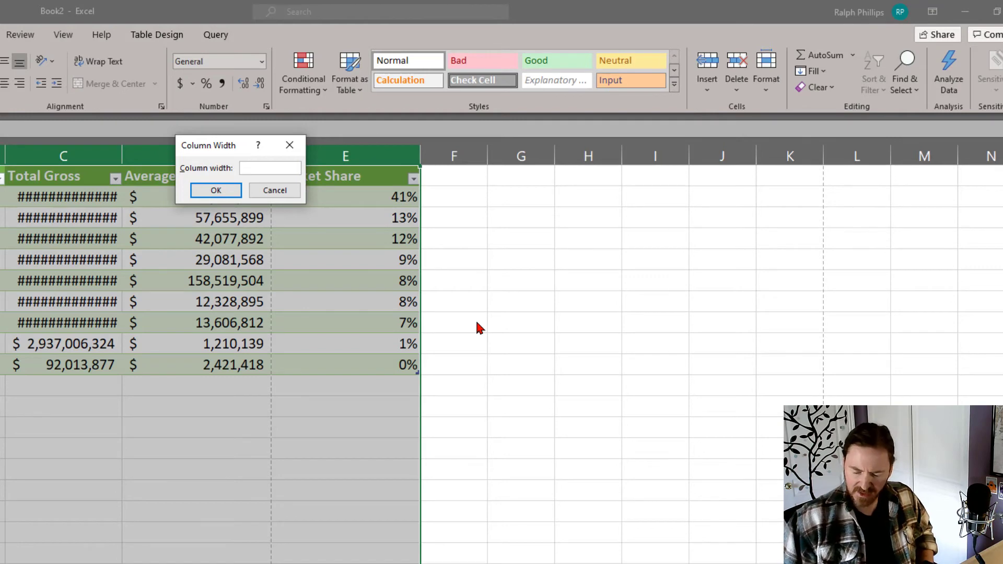
{"action": "type", "text": "15"}
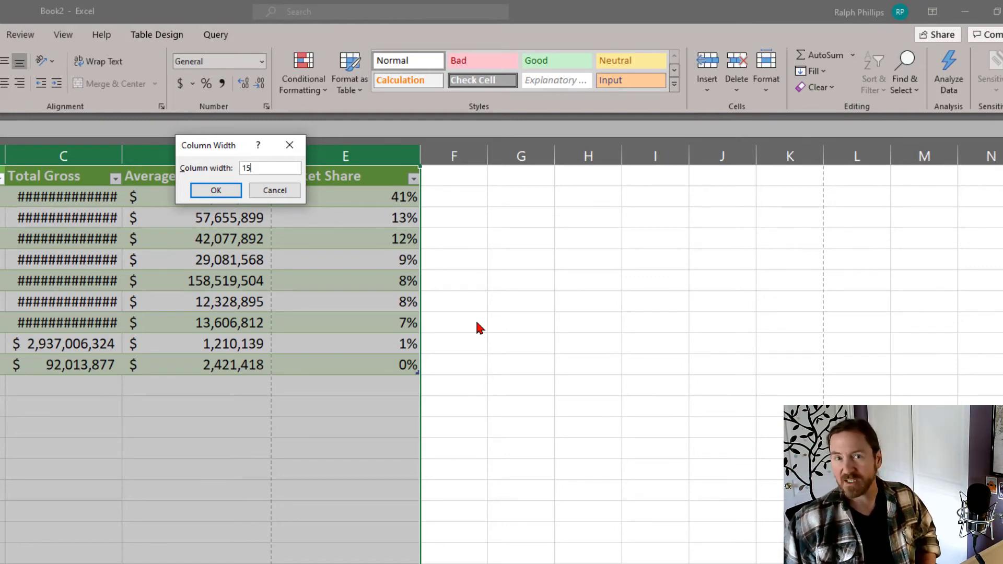
{"action": "key", "text": "Return"}
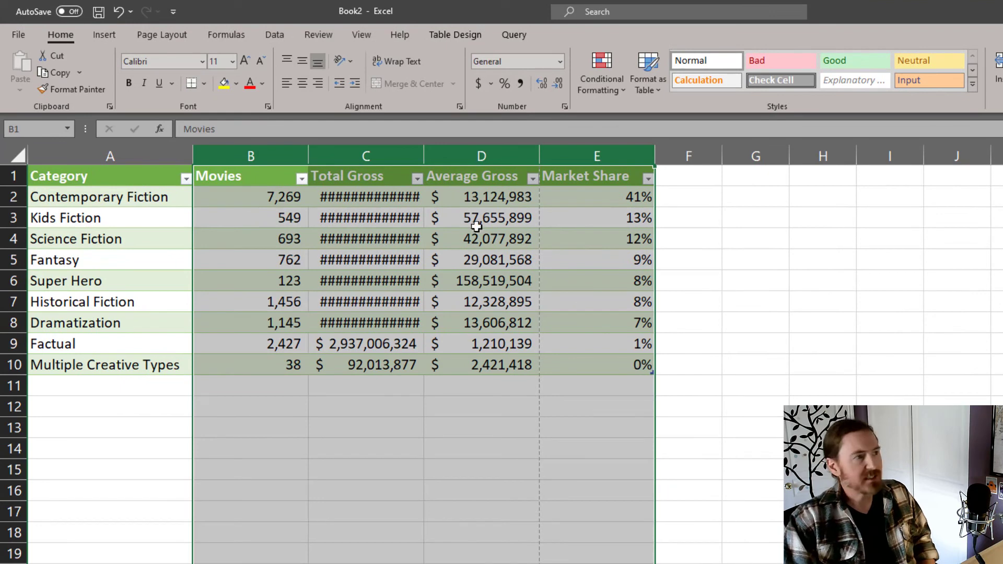
- Widen Total Gross to show its figures in full and drag rows 2–10 taller
{"action": "left_click", "coordinate": [413, 152]}
{"action": "left_click_drag", "start_coordinate": [422, 151], "coordinate": [478, 153]}
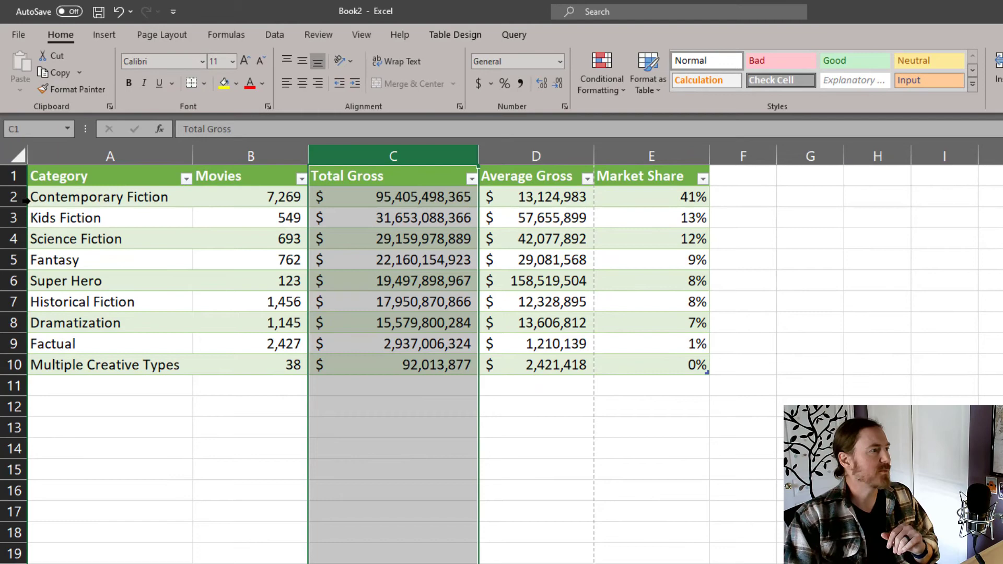
{"action": "left_click", "coordinate": [13, 197]}
{"action": "left_click_drag", "start_coordinate": [13, 197], "coordinate": [8, 369]}
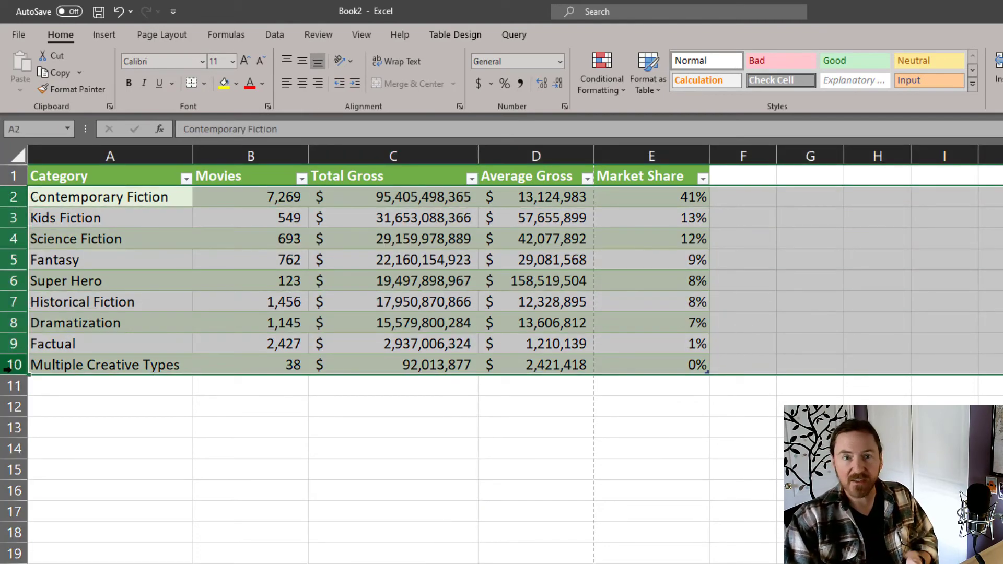
{"action": "left_click_drag", "start_coordinate": [15, 249], "coordinate": [16, 287]}
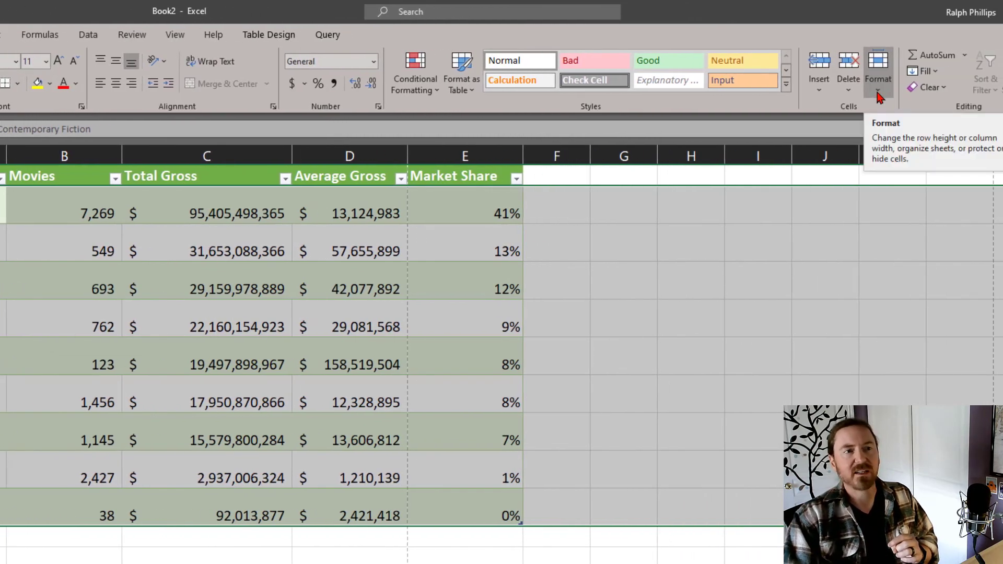
- Set rows 2–10 to a row height of 30 via Format > Row Height
{"action": "left_click", "coordinate": [878, 94]}
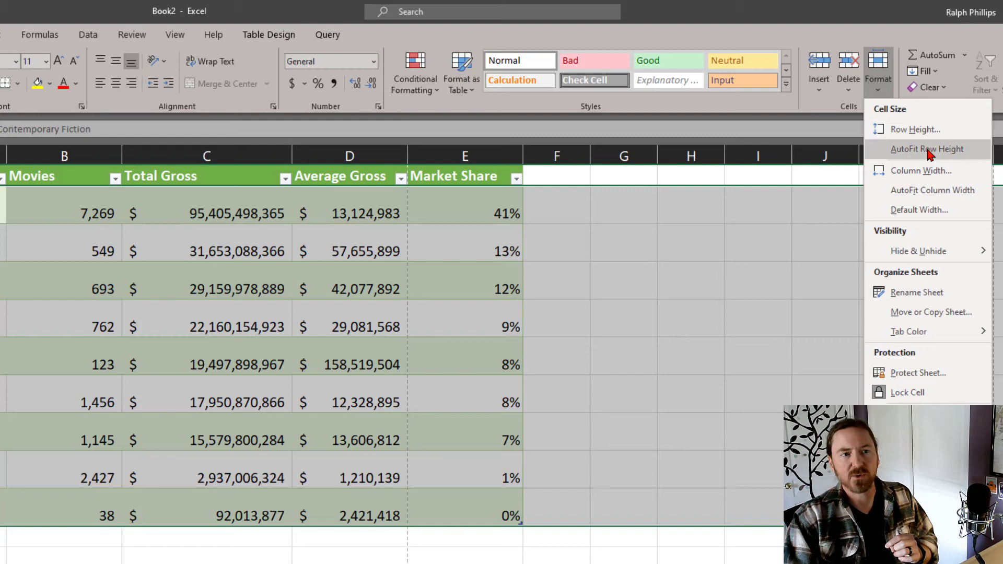
{"action": "left_click", "coordinate": [915, 130]}
{"action": "type", "text": "30"}
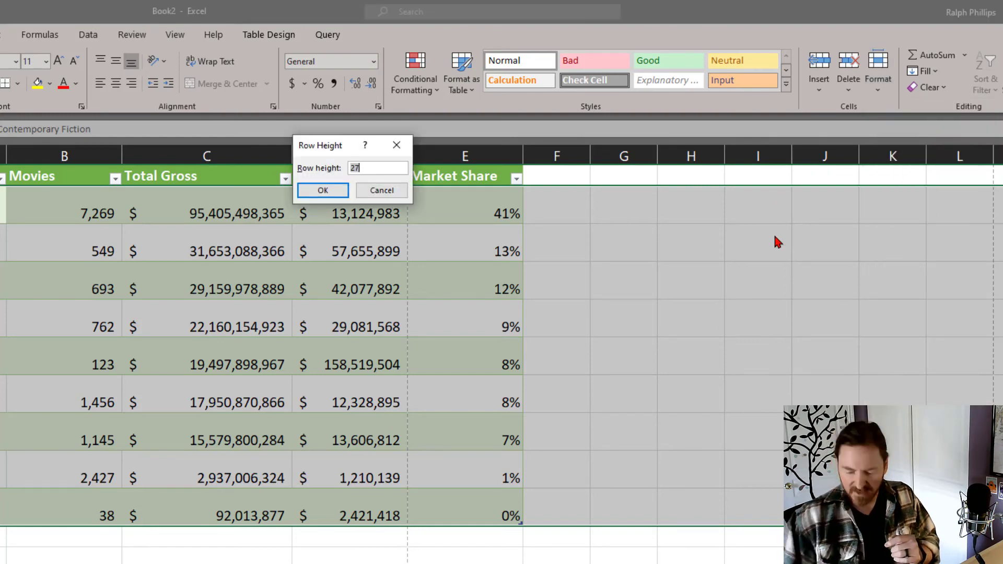
{"action": "key", "text": "BackSpace"}
{"action": "type", "text": "0"}
{"action": "key", "text": "Return"}
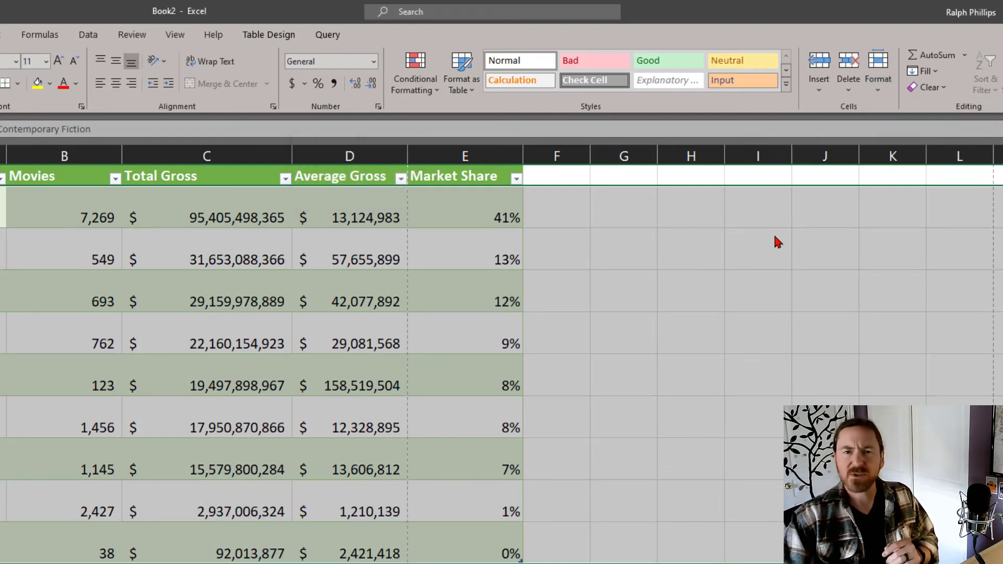
{"action": "left_click", "coordinate": [748, 289]}
- Copy column C and paste only its column width onto Market Share with Paste Special
{"action": "left_click", "coordinate": [185, 165]}
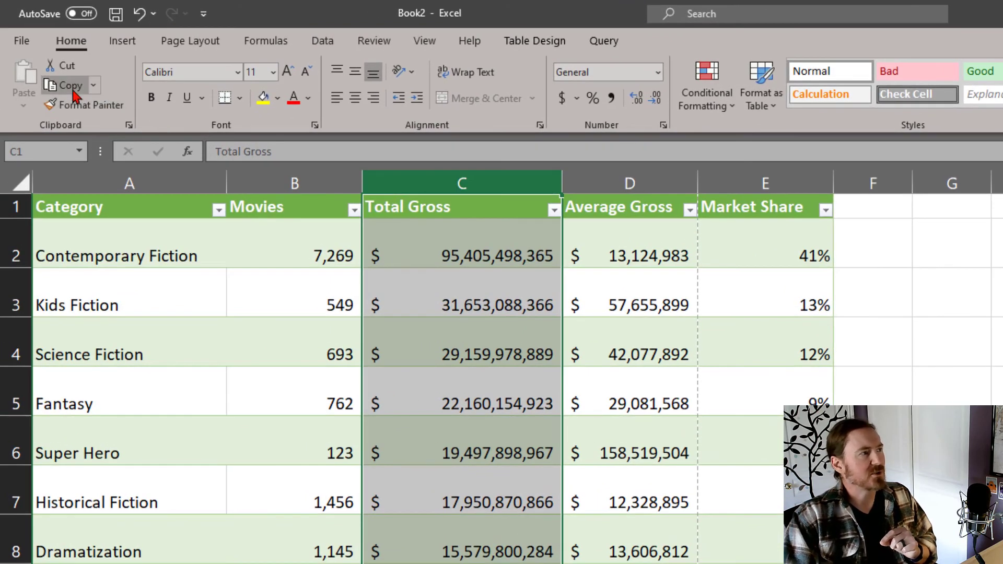
{"action": "left_click", "coordinate": [67, 85]}
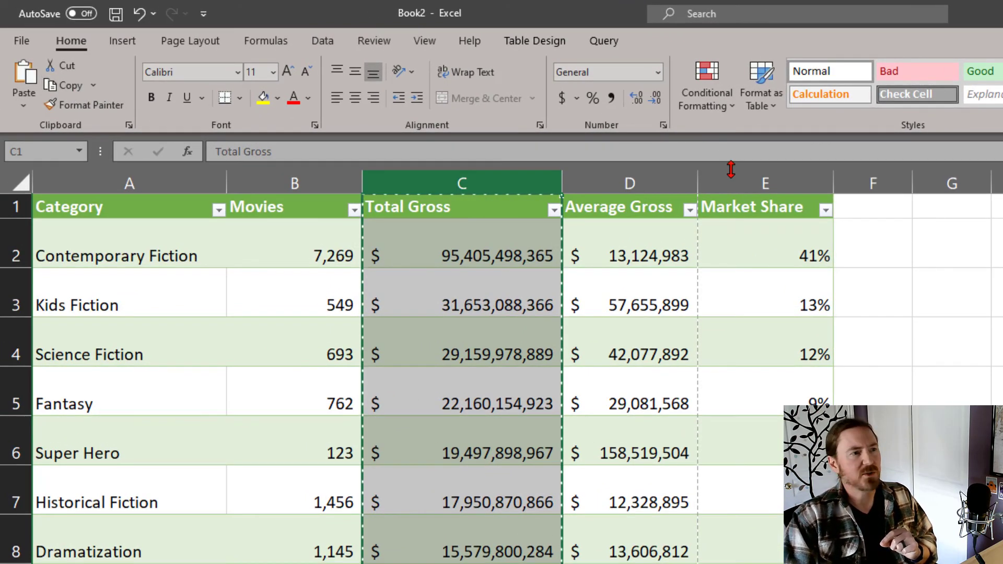
{"action": "left_click", "coordinate": [773, 180]}
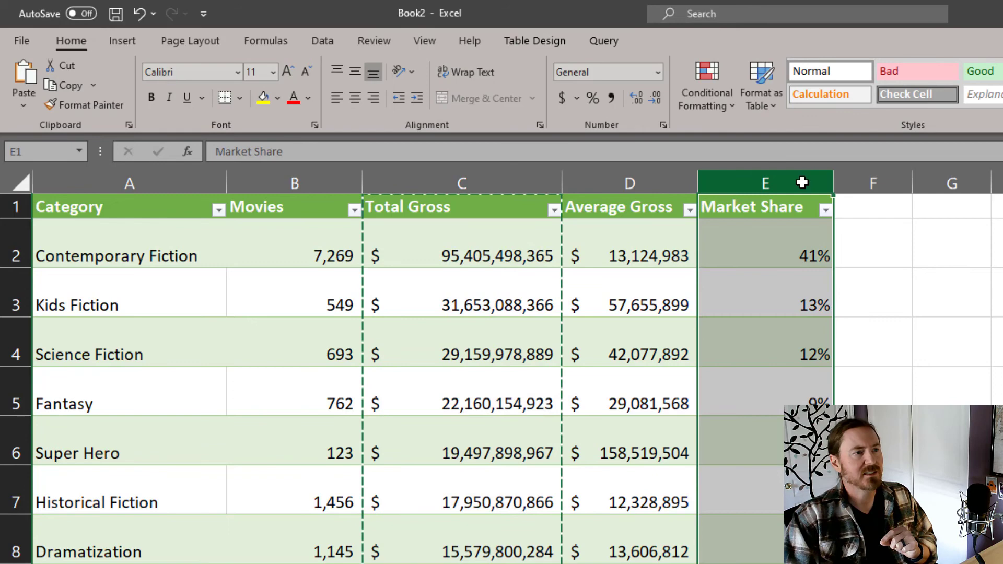
{"action": "left_click", "coordinate": [24, 105]}
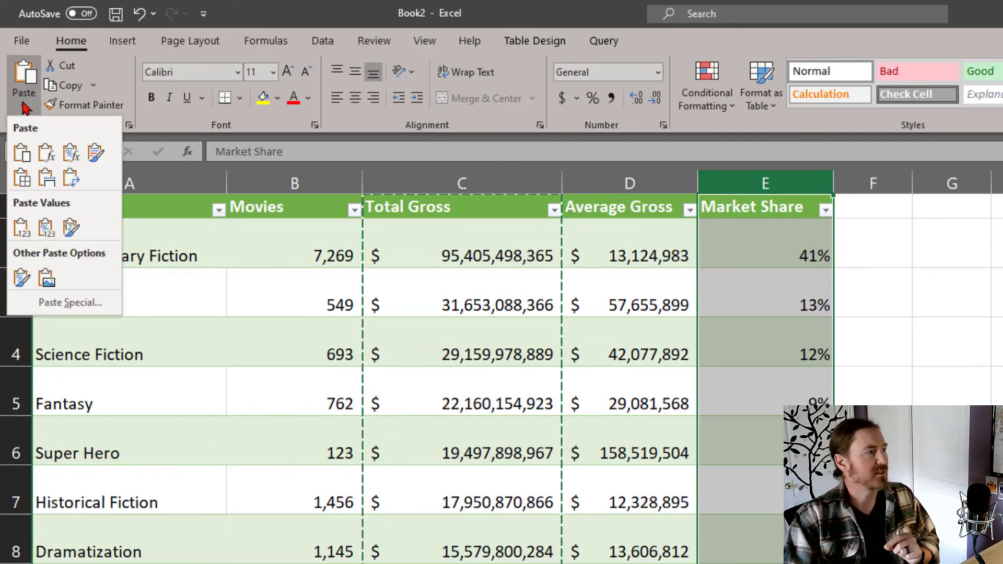
{"action": "left_click", "coordinate": [73, 303]}
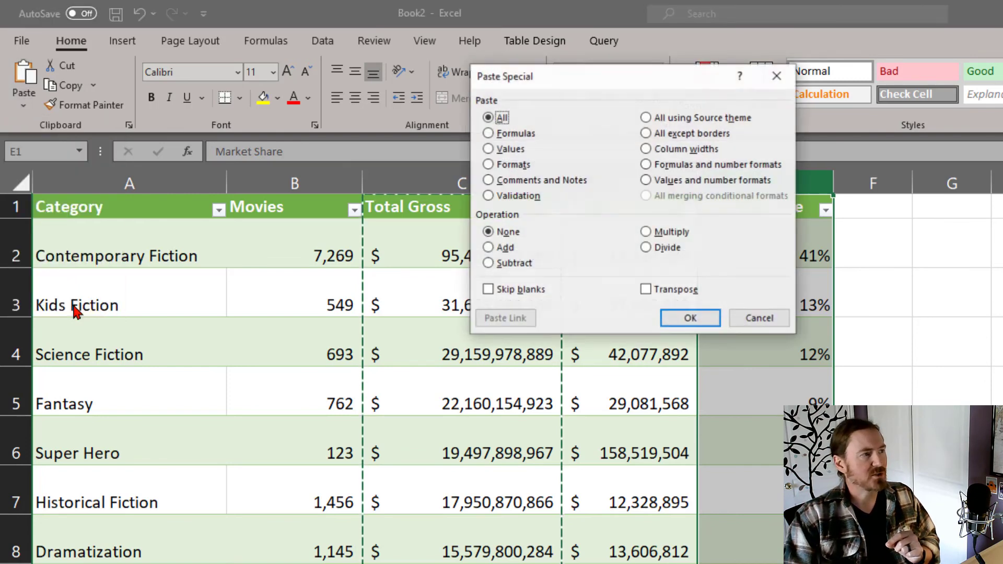
{"action": "left_click", "coordinate": [647, 150]}
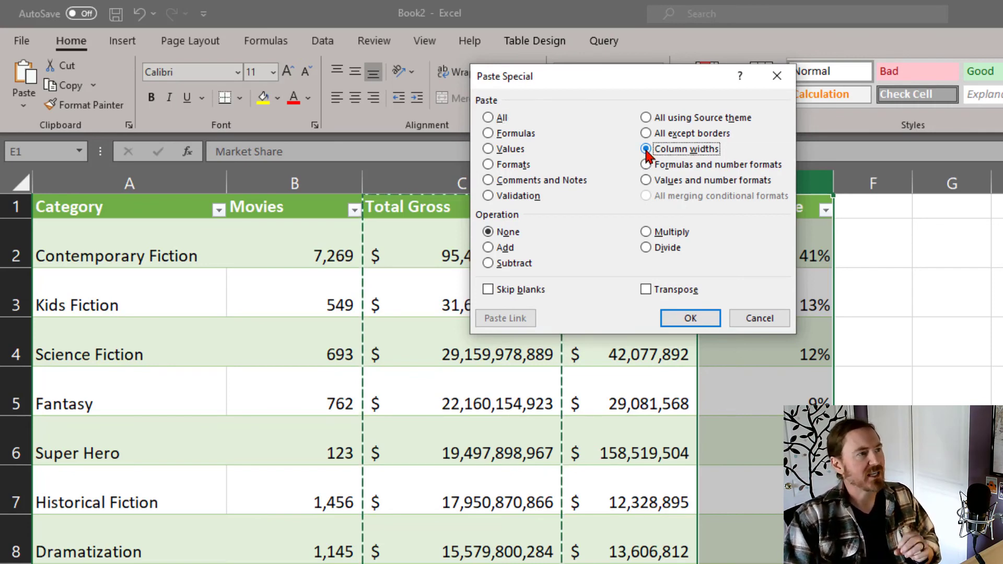
{"action": "left_click", "coordinate": [690, 318]}
{"action": "left_click", "coordinate": [789, 278]}
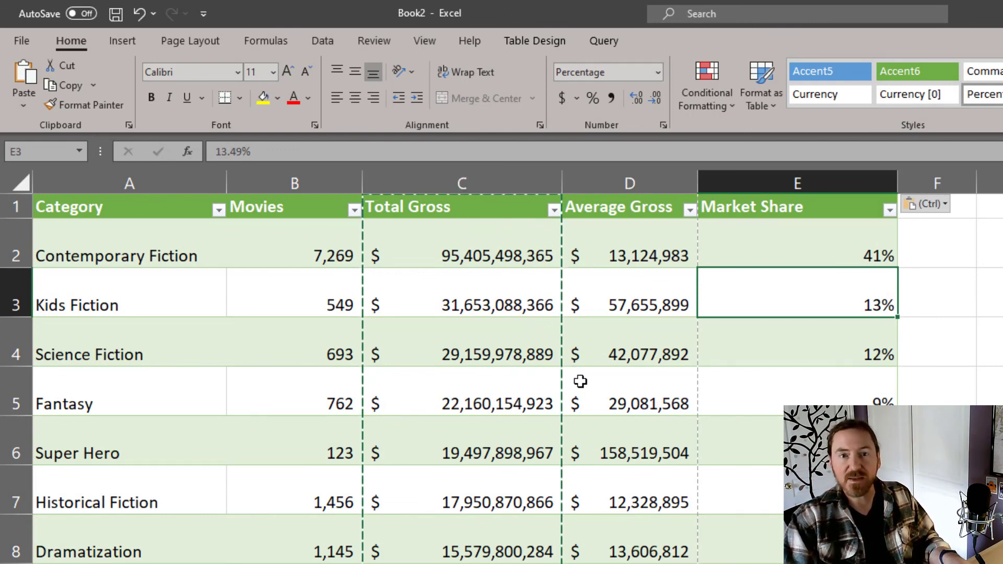
{"action": "key", "text": "Escape"}
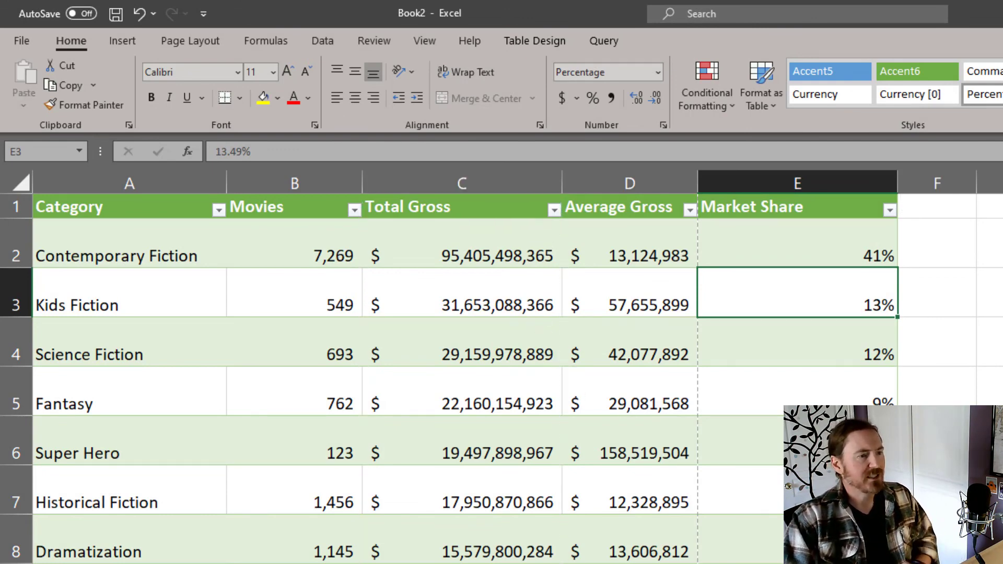
- Bring the browser with the MO-200 Skills Measured PDF to the front, leaving Excel behind
{"action": "key", "text": "alt+Tab"}
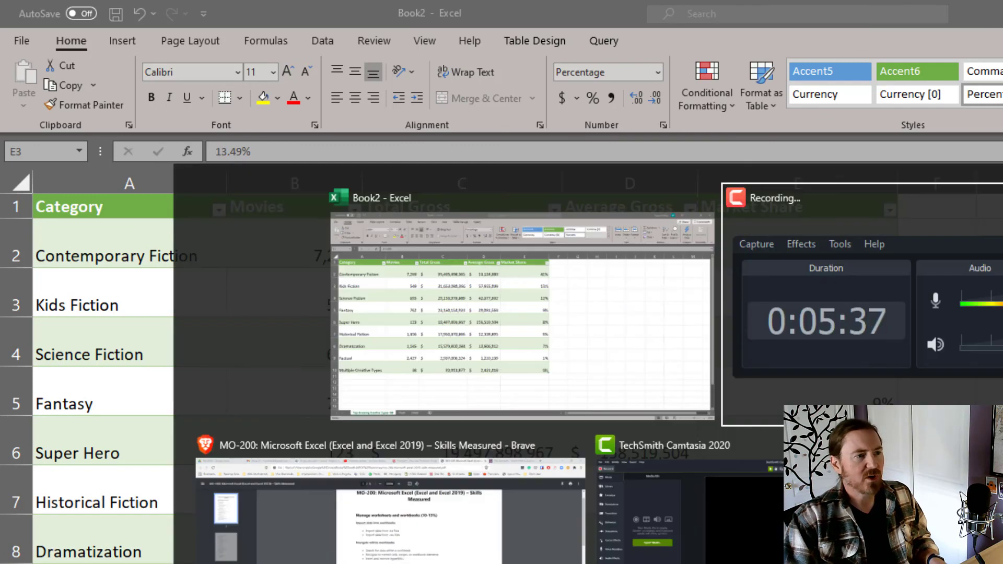